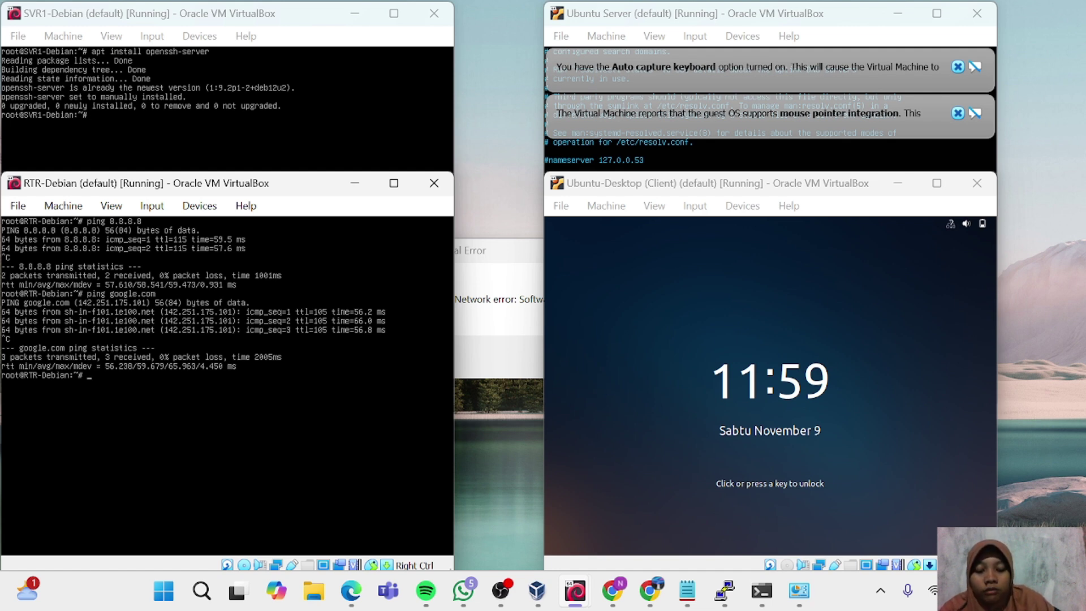
Install the isc-dhcp-server package with apt on the RTR-Debian machine and accept the additional packages.
text(apt install isc-)
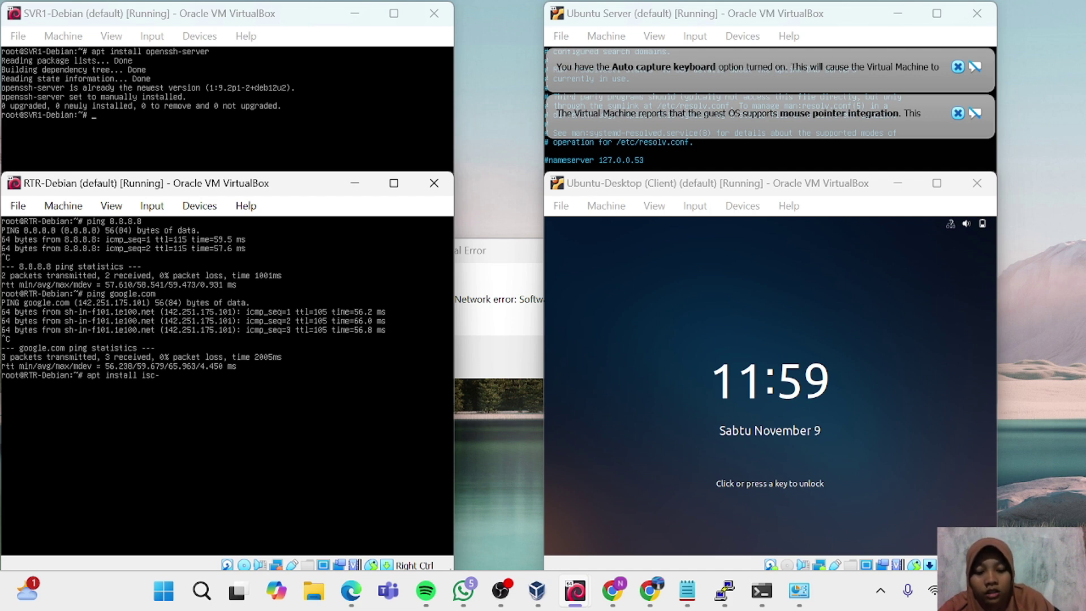
text(dhcp-serve)
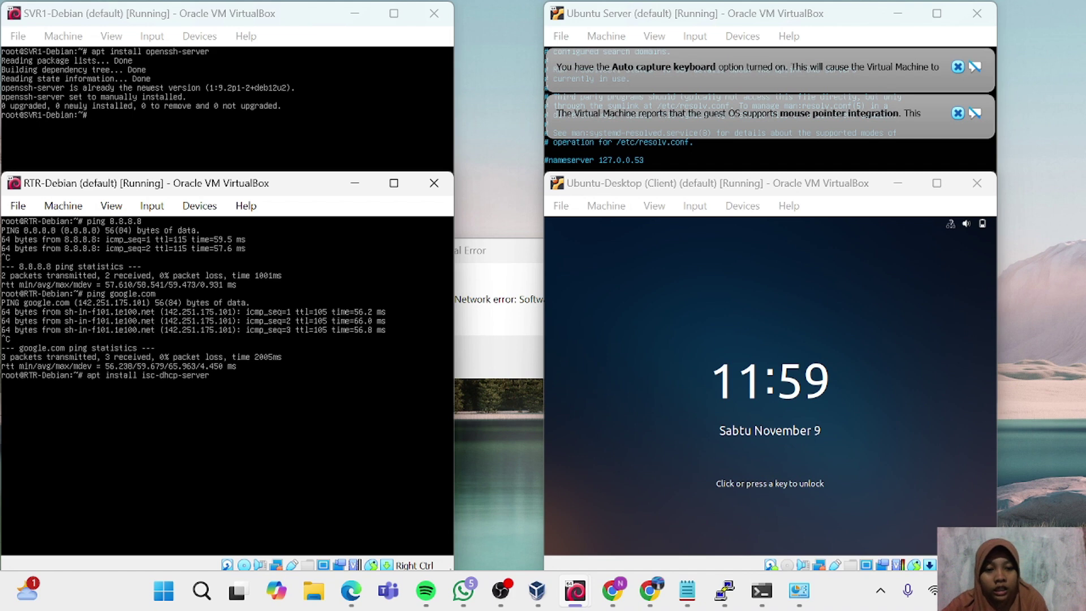
text(r)
key(Return)
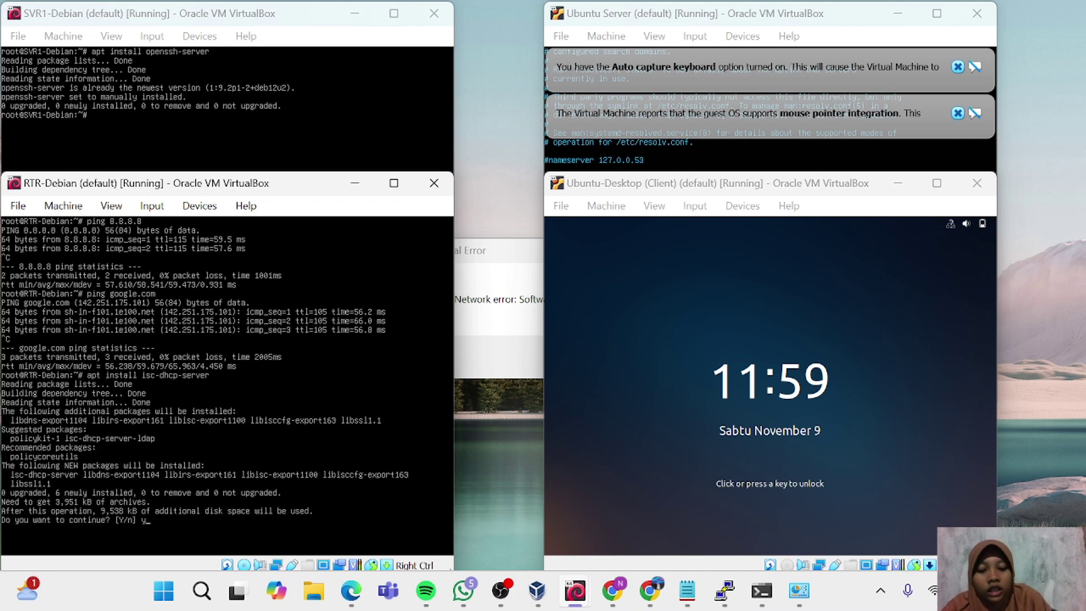
text(y)
key(Return)
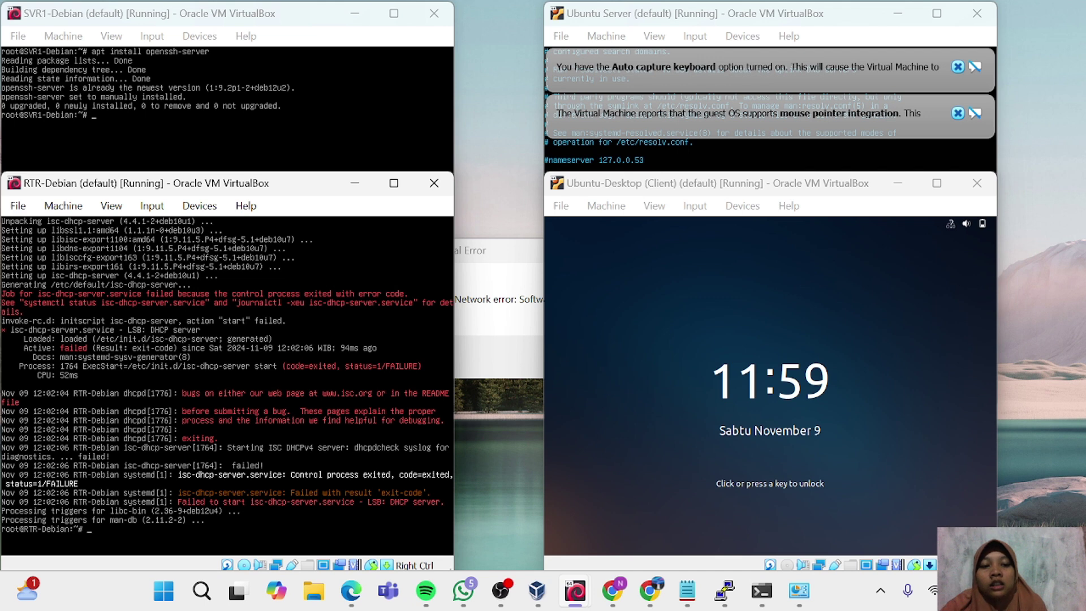
View the interface settings in /etc/default/isc-dhcp-server with nano and close the file without editing it.
text(na)
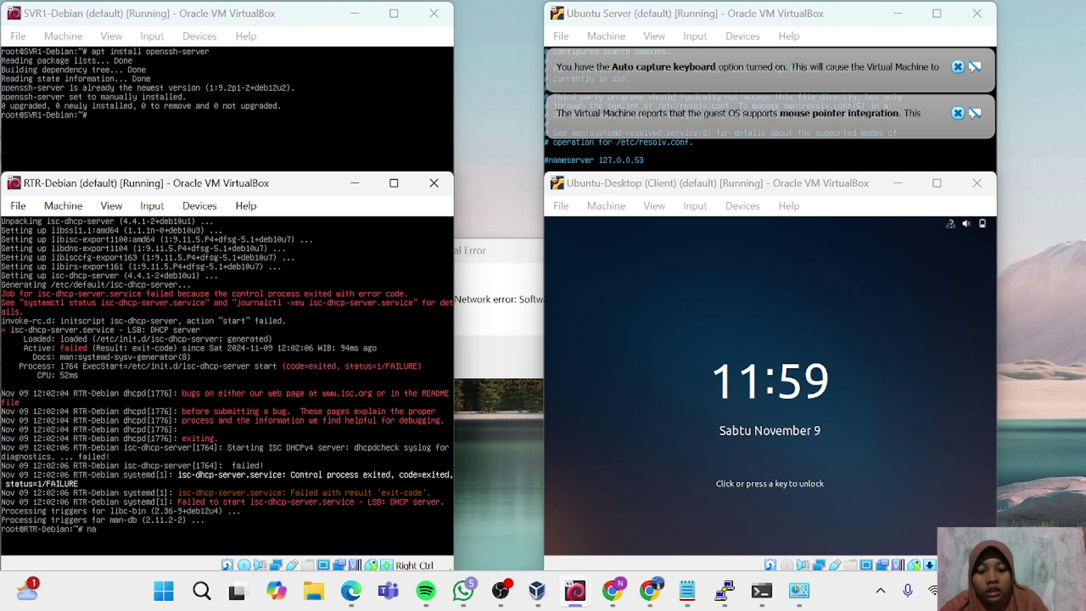
text(no /etc)
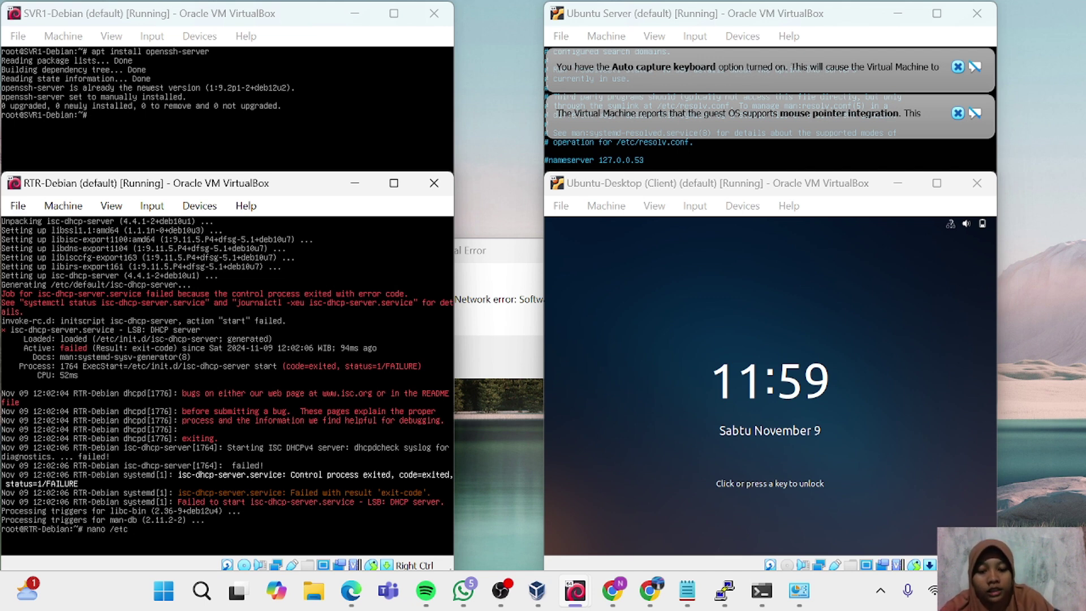
text(/default)
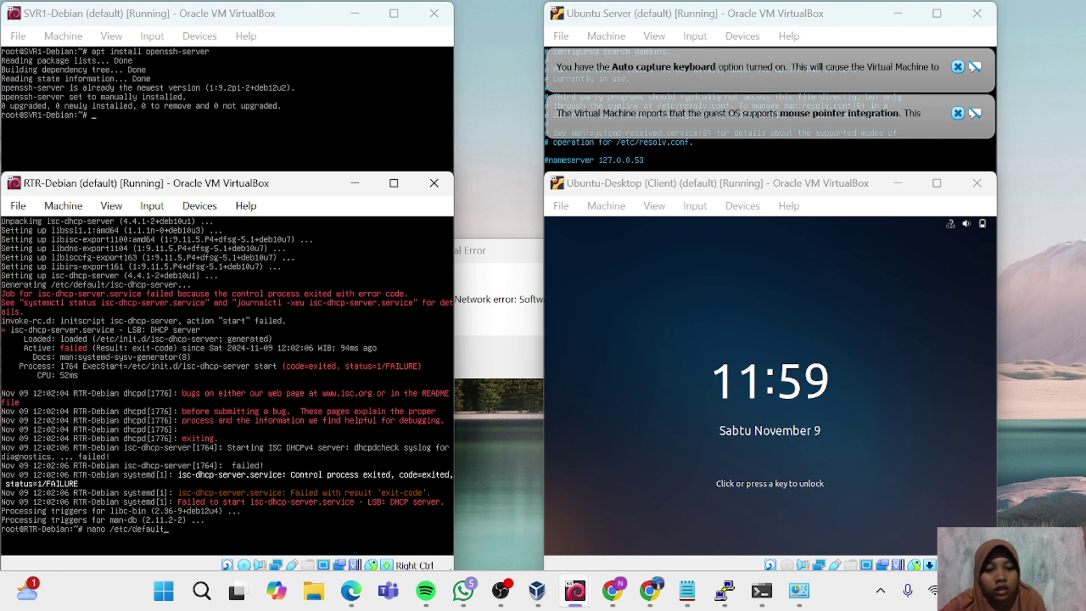
text(/isc)
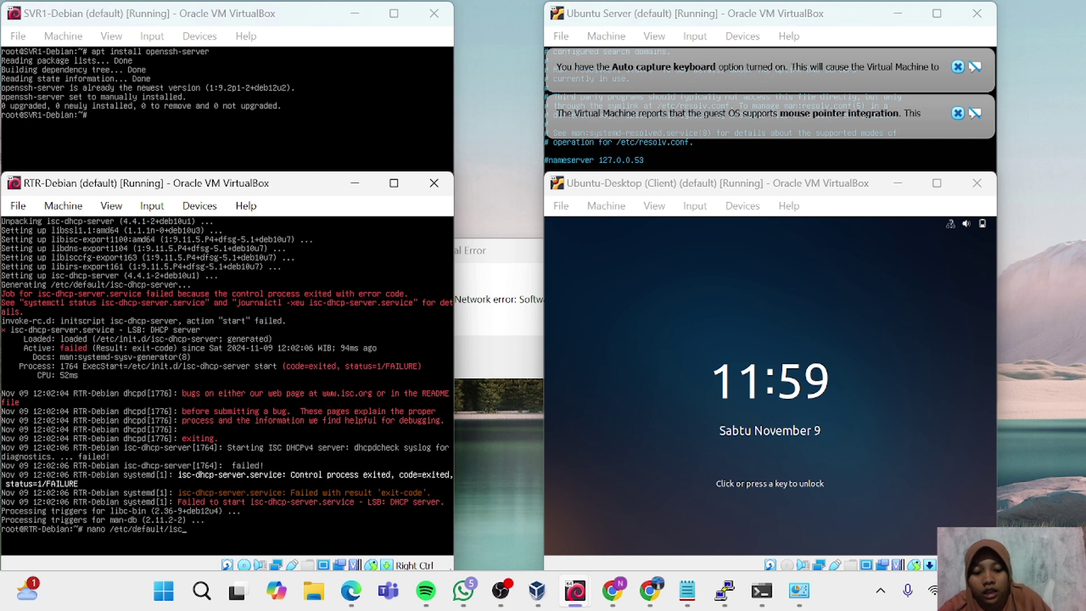
text(-dhcp-sev)
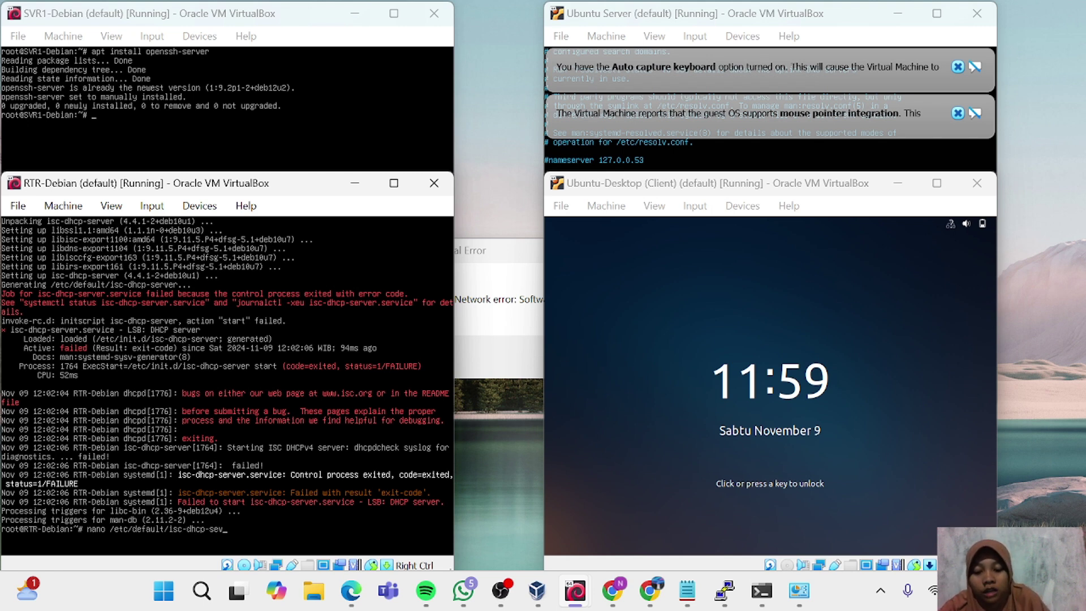
key(Tab)
key(Return)
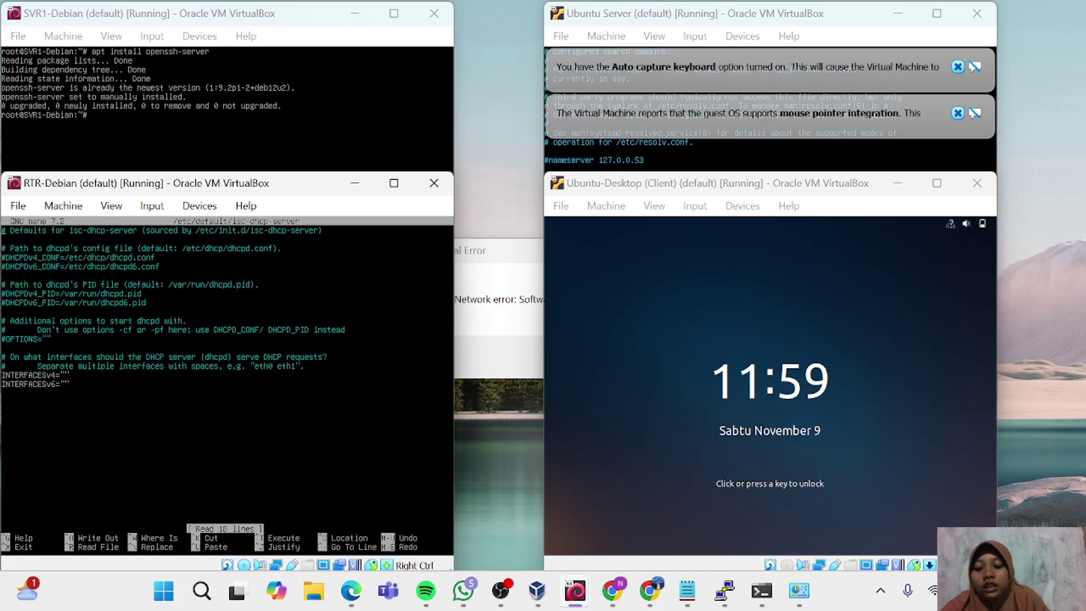
key(ctrl+x)
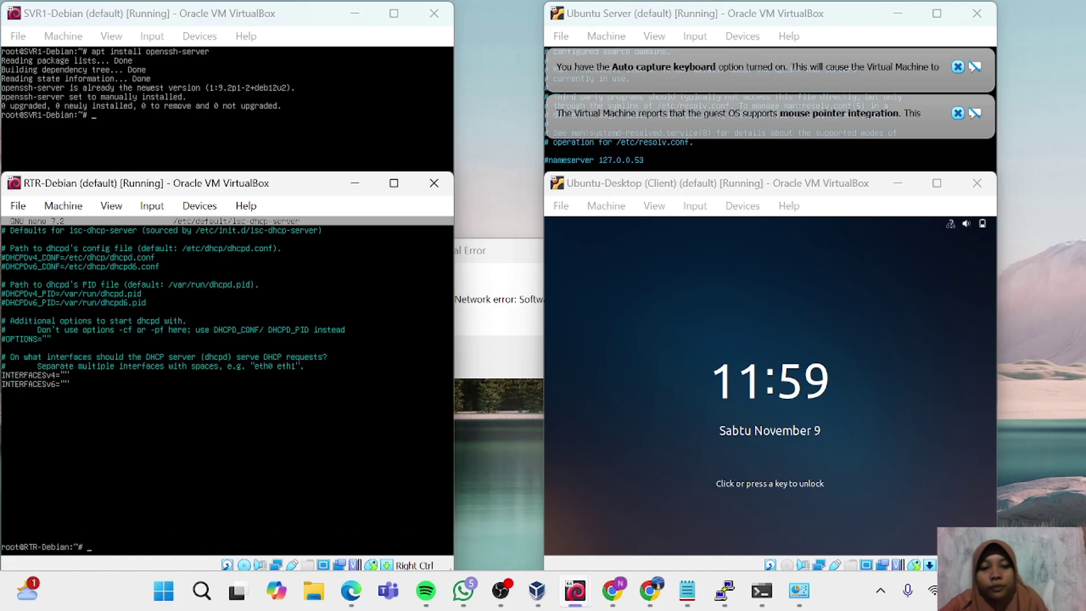
List the router's network interfaces and their IP addresses with ip a.
text(ip)
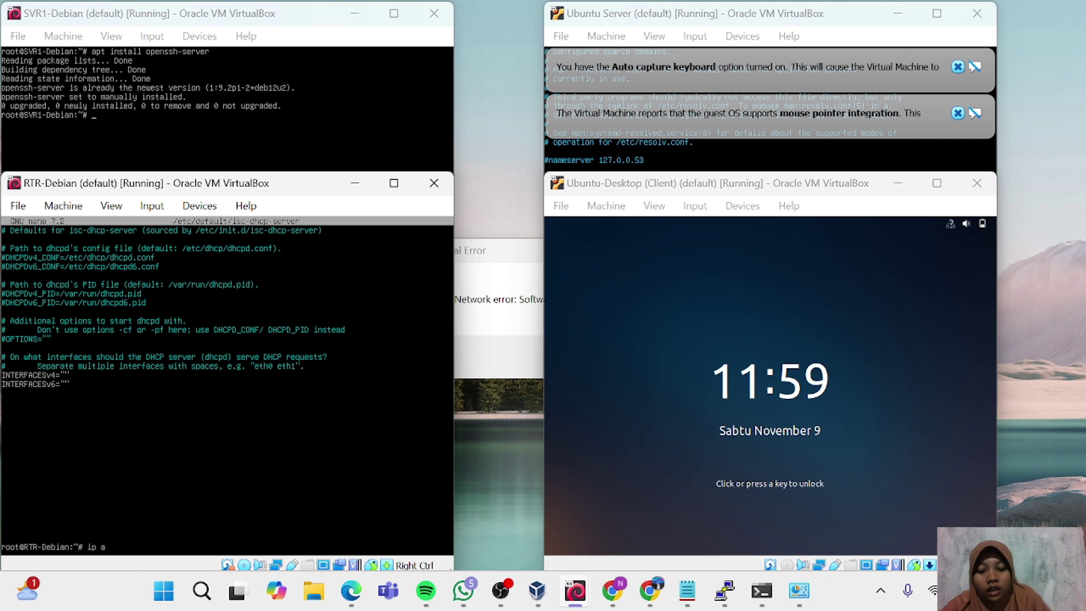
text( a)
key(Return)
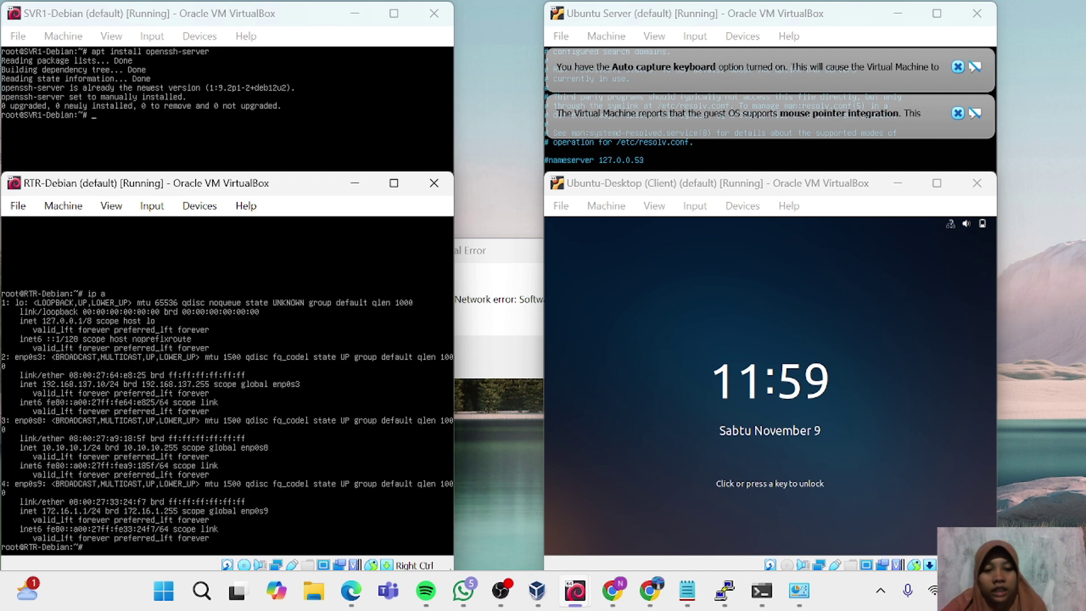
Set INTERFACESv4 to "enp0s9" in /etc/default/isc-dhcp-server using nano and save the file.
text(nano /etc/default/isc-dhcp-server)
key(Return)
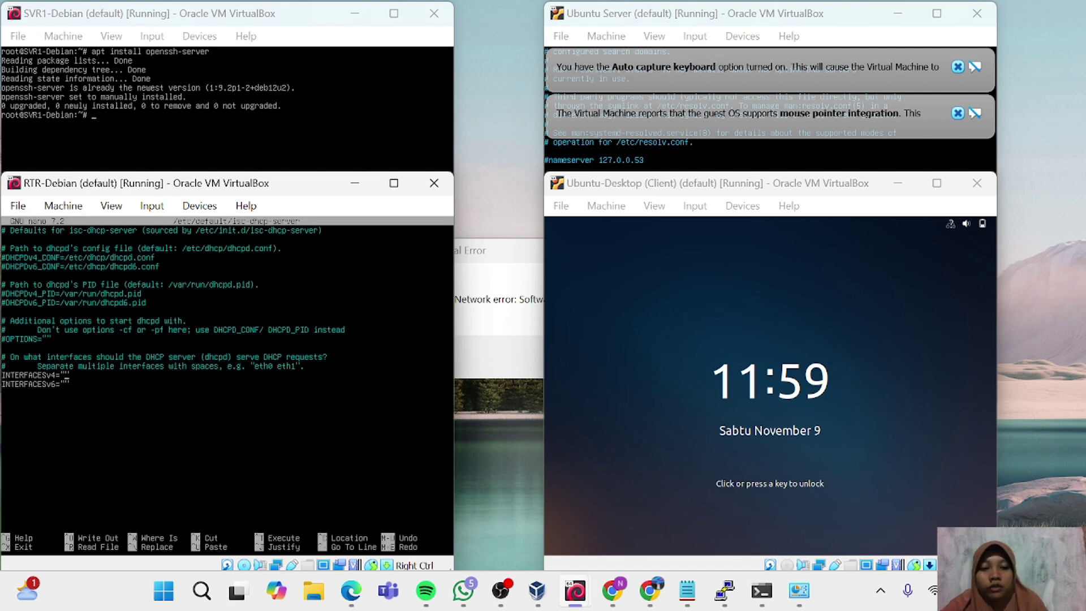
text(en)
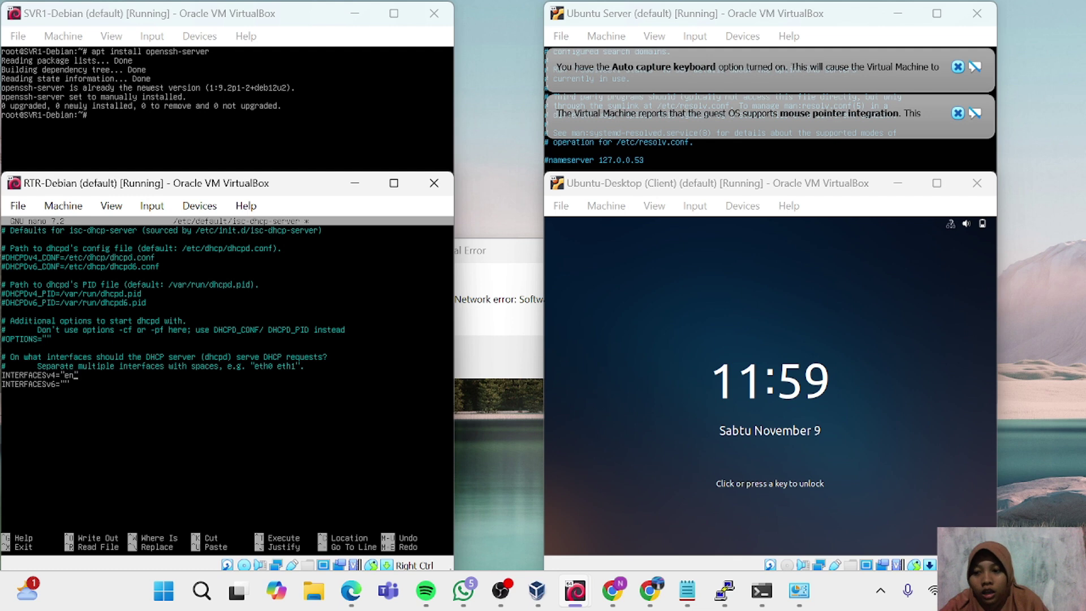
text(p0s)
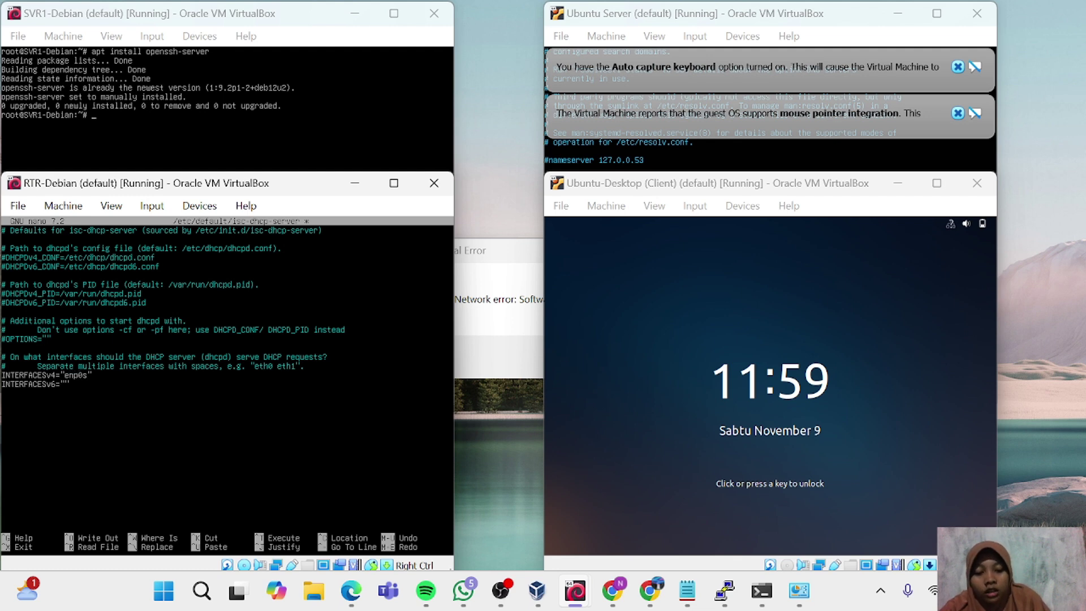
text(9)
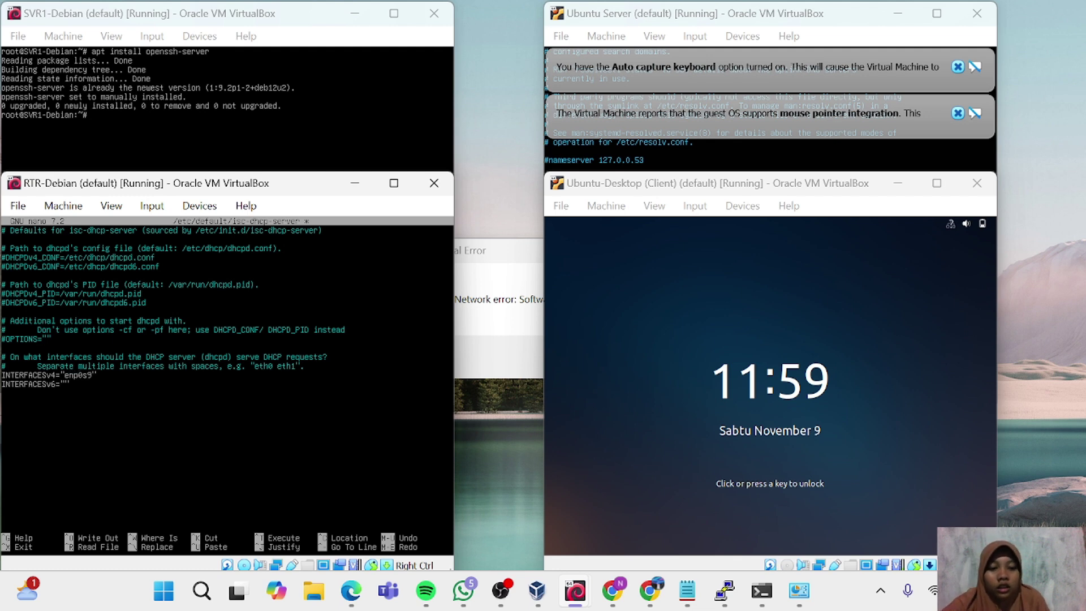
key(ctrl+x)
key(y)
key(Return)
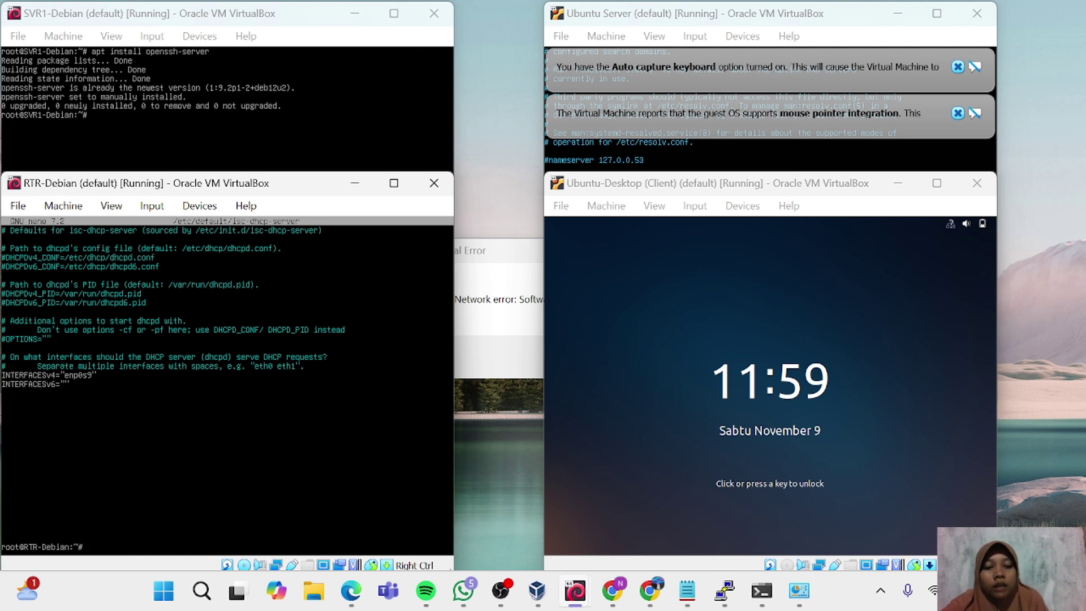
Open the DHCP configuration file /etc/dhcp/dhcpd.conf in nano.
text(nano)
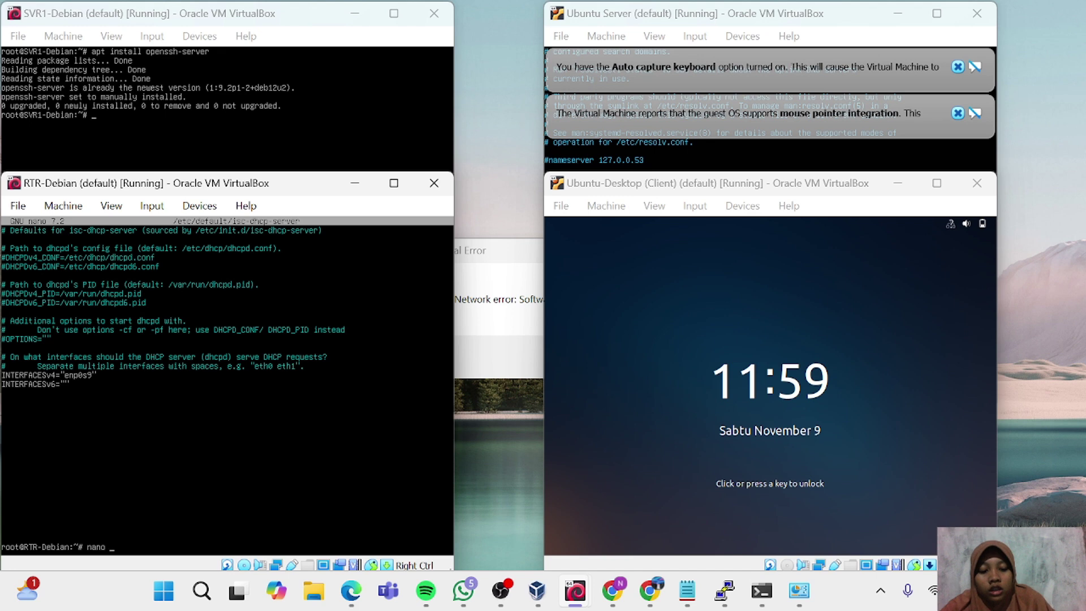
text( /etc/dh)
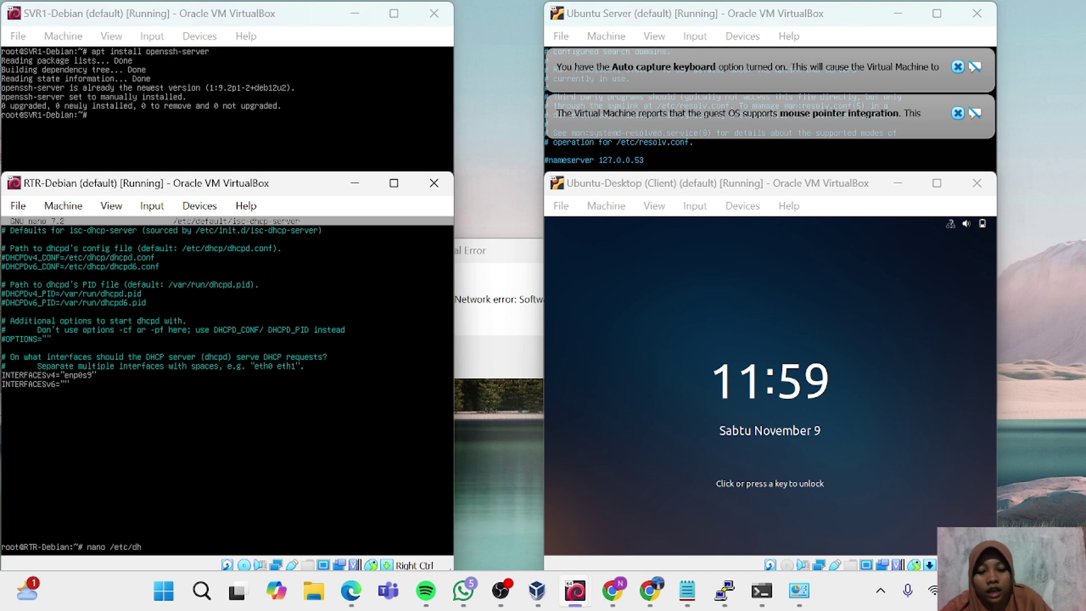
text(cp/dhcpd)
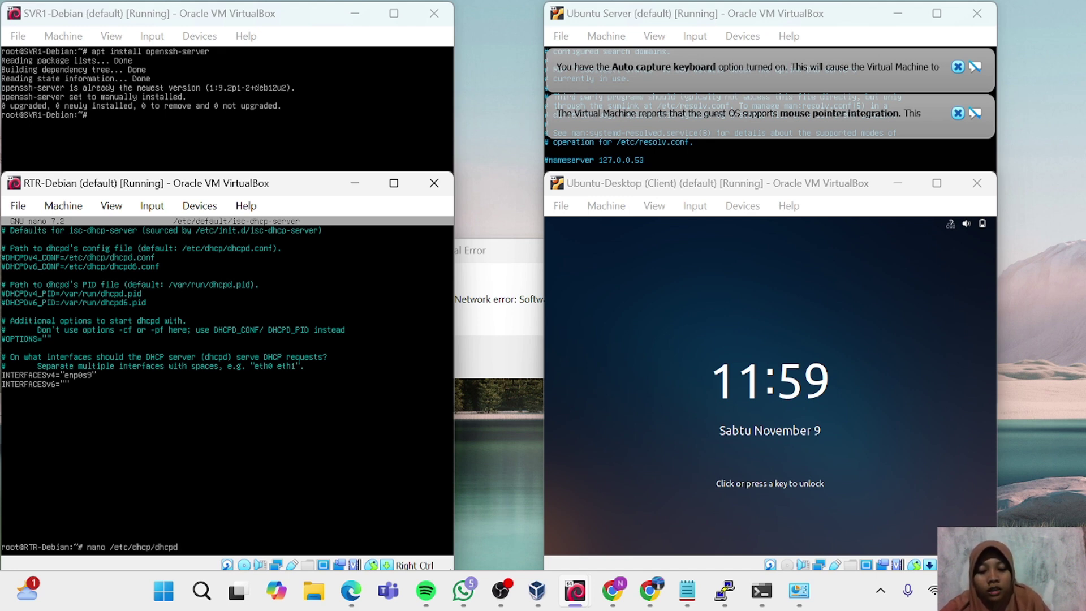
text(.conf)
key(Return)
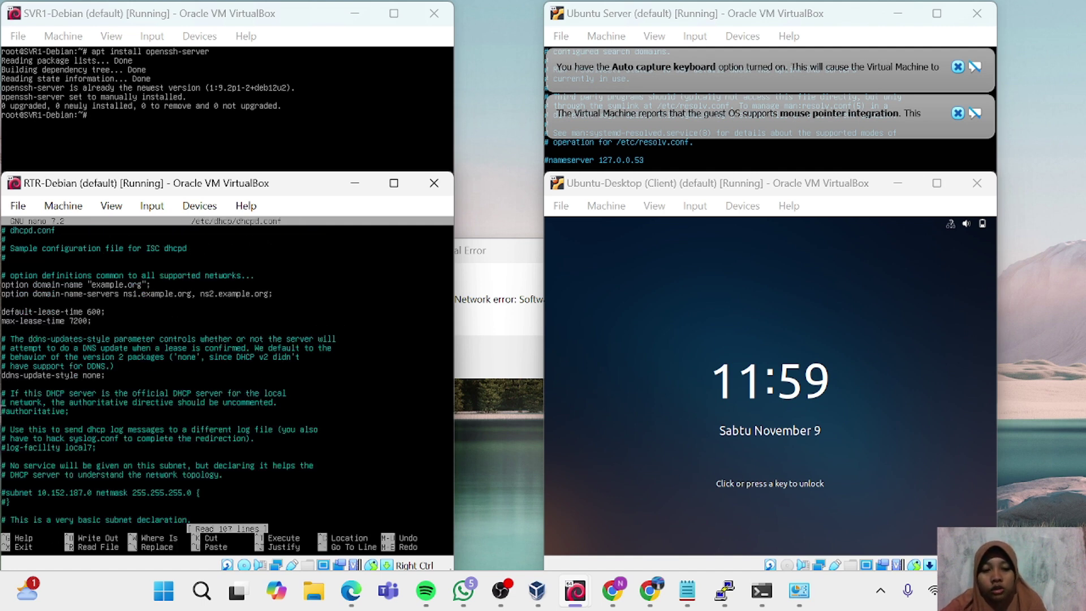
Uncomment the complete internal subnet declaration, from the subnet 10.5.5.0 line through its closing brace.
key(Down)
key(Down)
key(Down)
key(Down)
key(Down)
key(Down)
key(Down)
key(Down)
key(Down)
key(Down)
key(Down)
key(Down)
key(Down)
key(Down)
key(Down)
key(Down)
key(Down)
key(Down)
key(Down)
key(Down)
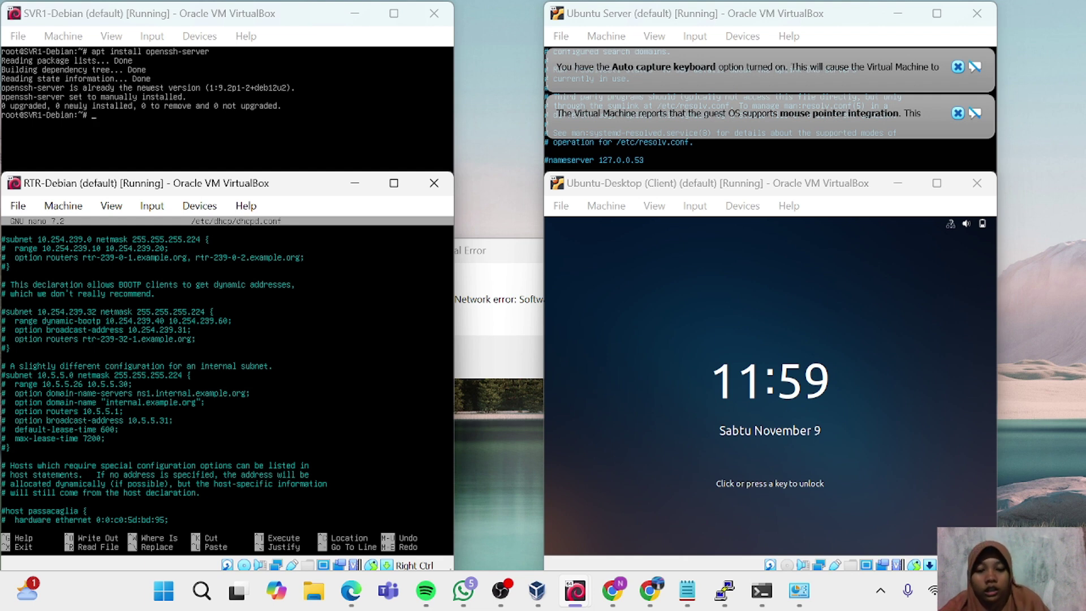
key(Delete)
key(alt+3)
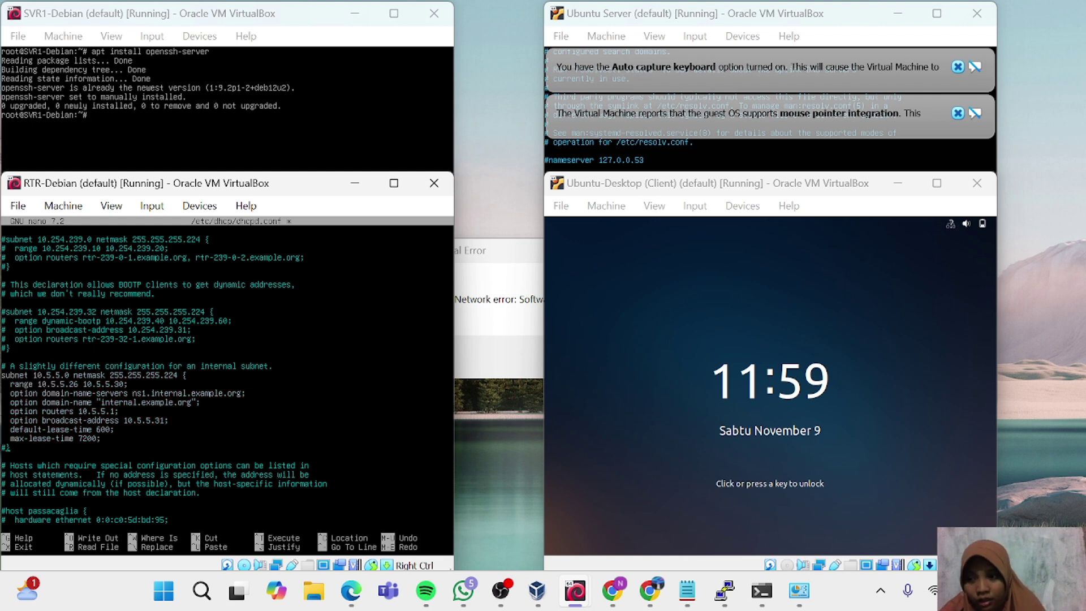
key(Delete)
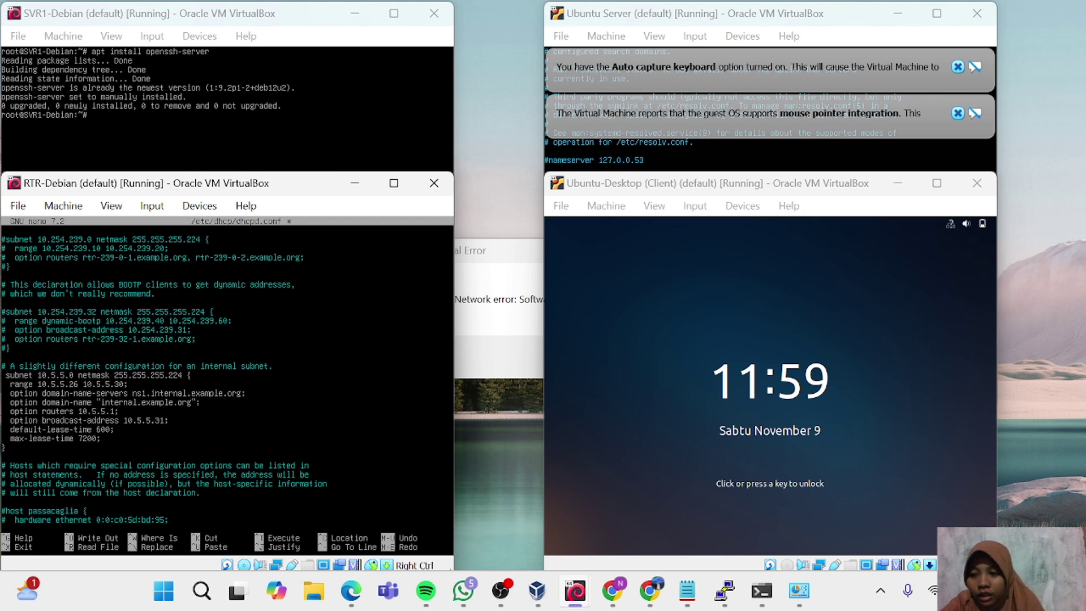
Set the uncommented declaration's subnet to 172.16.1.0 and its netmask to 255.255.255.0.
key(BackSpace)
key(BackSpace)
key(BackSpace)
key(BackSpace)
key(BackSpace)
key(BackSpace)
key(BackSpace)
key(BackSpace)
text(172.1)
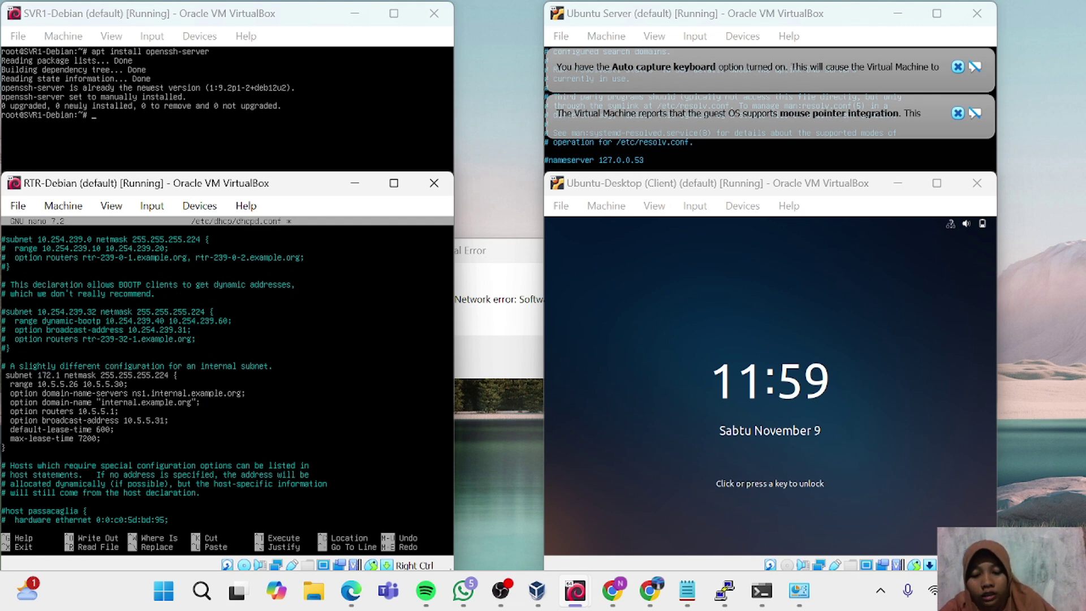
text(6.1.)
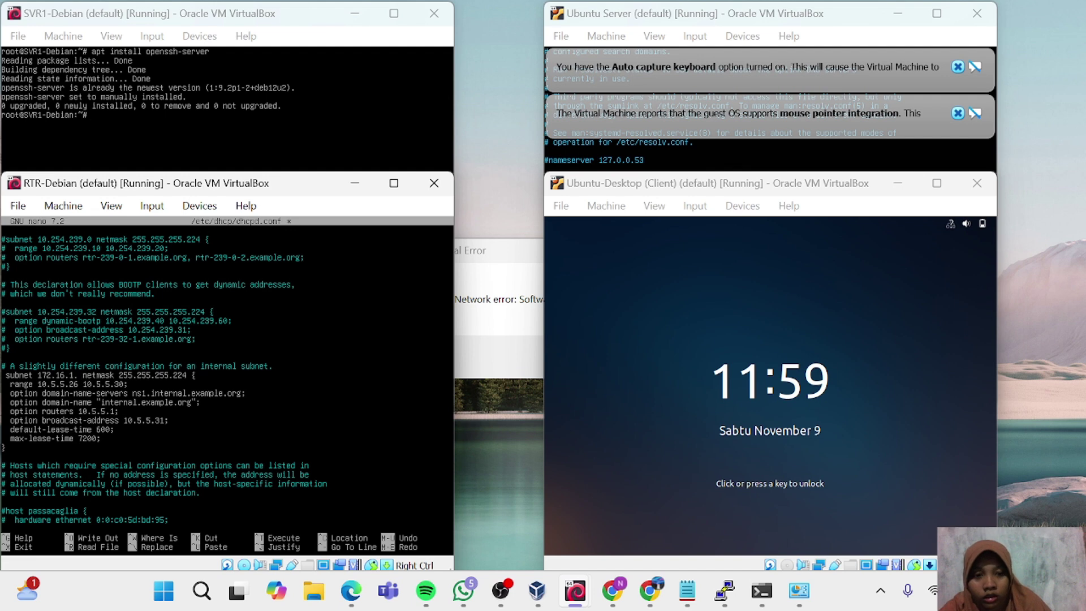
text(0)
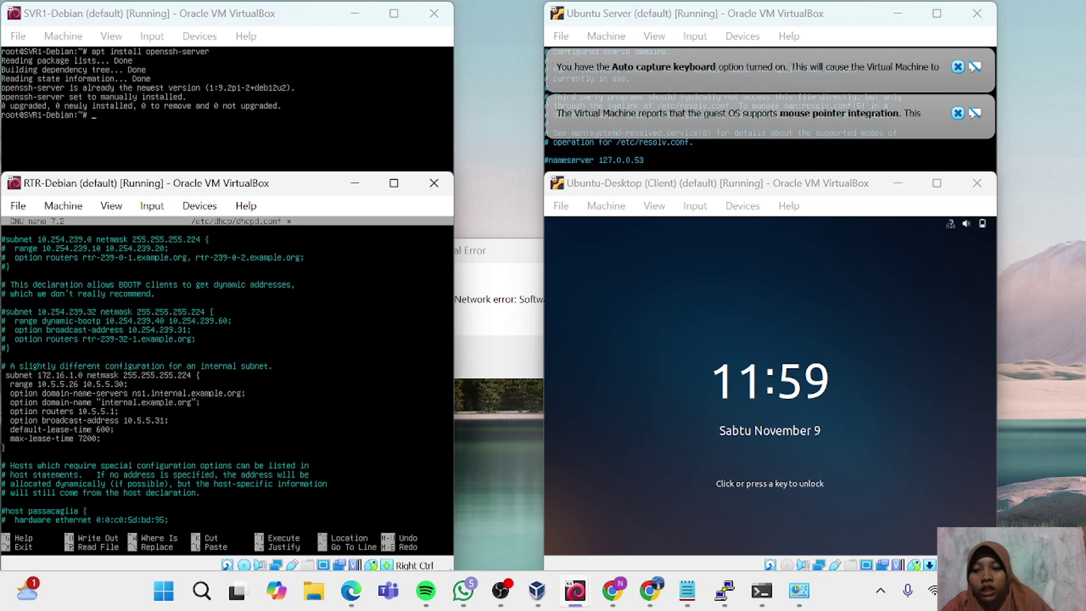
key(BackSpace)
key(BackSpace)
key(BackSpace)
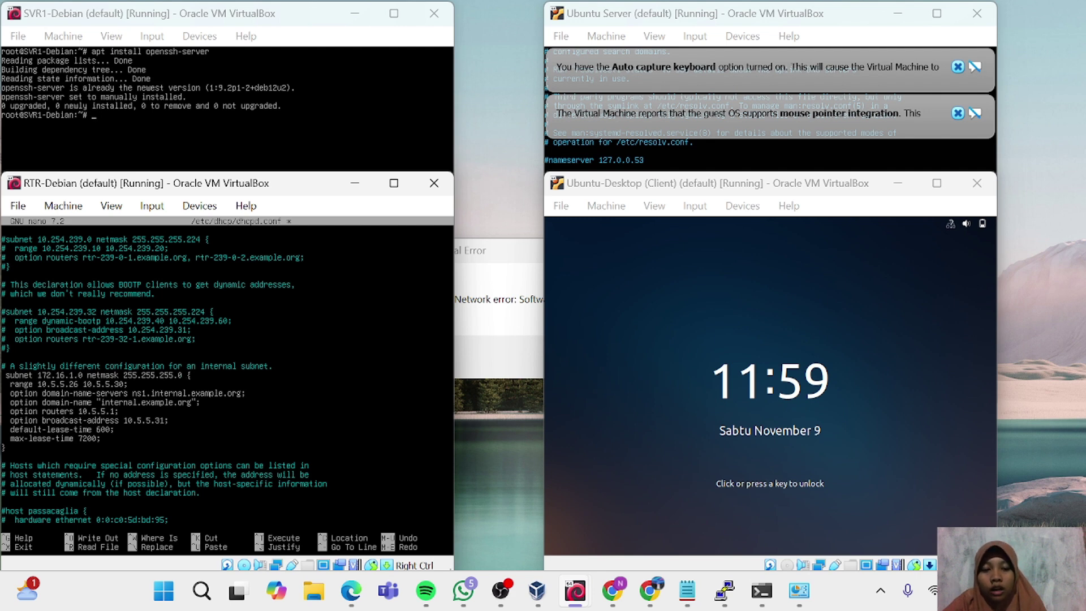
Set the start address of the subnet's DHCP range to 172.16.1.10.
key(Left)
key(Left)
key(Left)
key(Left)
key(Left)
key(Left)
key(Left)
key(Left)
key(Left)
key(Left)
key(Left)
key(BackSpace)
key(BackSpace)
key(BackSpace)
key(BackSpace)
key(BackSpace)
key(BackSpace)
key(BackSpace)
key(BackSpace)
key(BackSpace)
text(172.16)
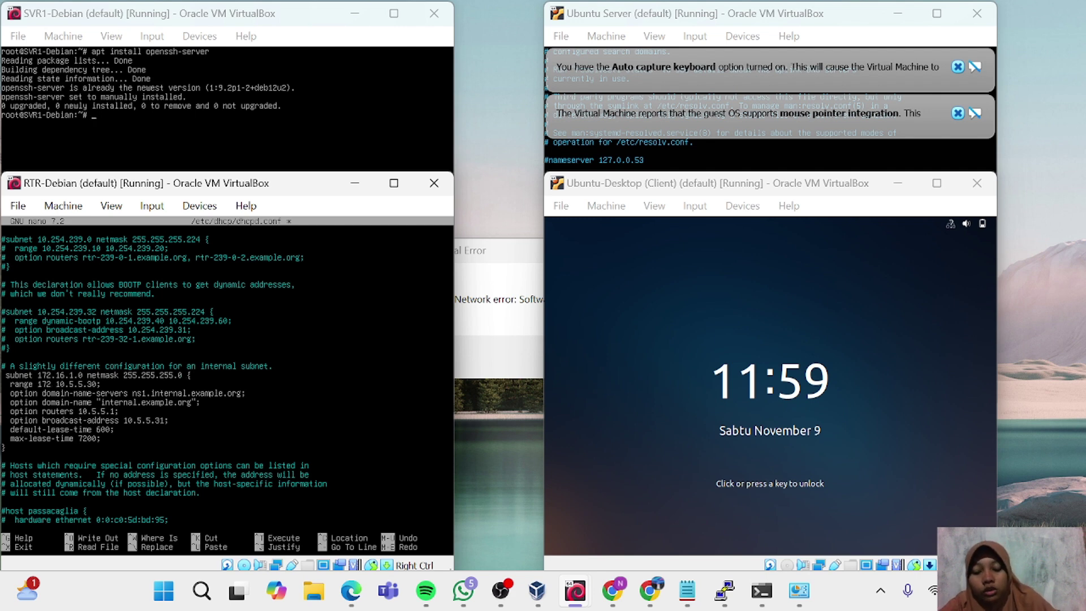
text(.1.10)
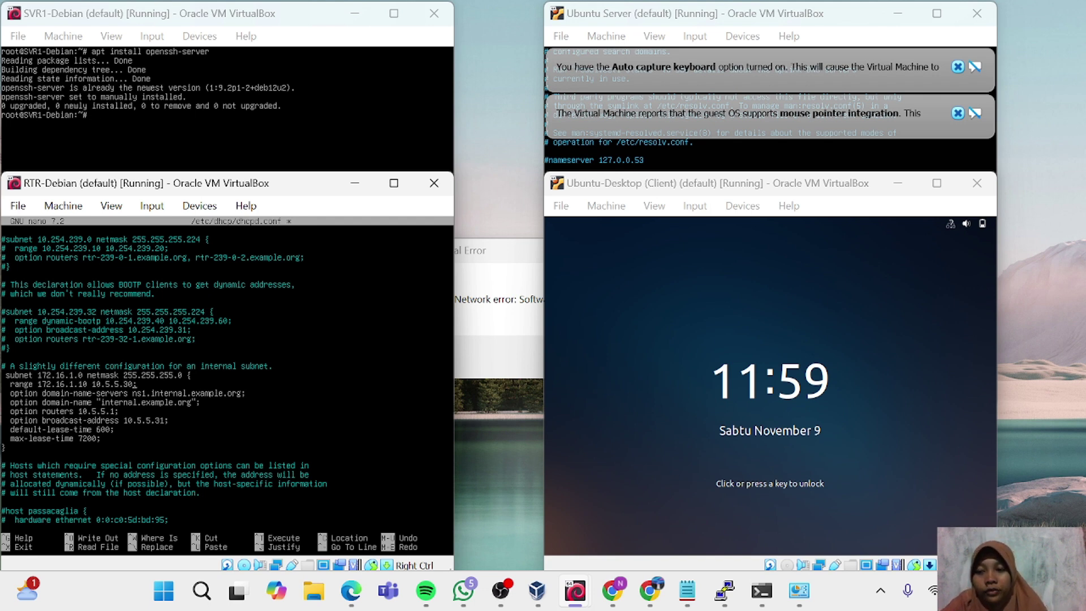
Set the end address of the subnet's DHCP range to 172.16.1.100.
key(BackSpace)
key(BackSpace)
key(BackSpace)
key(BackSpace)
key(BackSpace)
key(BackSpace)
key(BackSpace)
key(BackSpace)
key(BackSpace)
text(172.1)
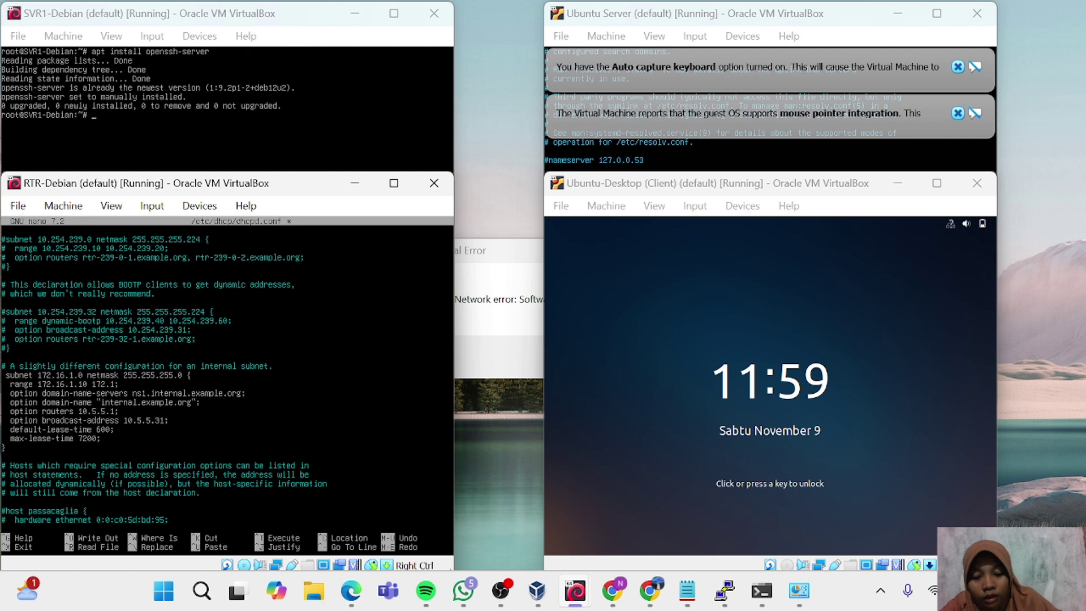
text(6.1.)
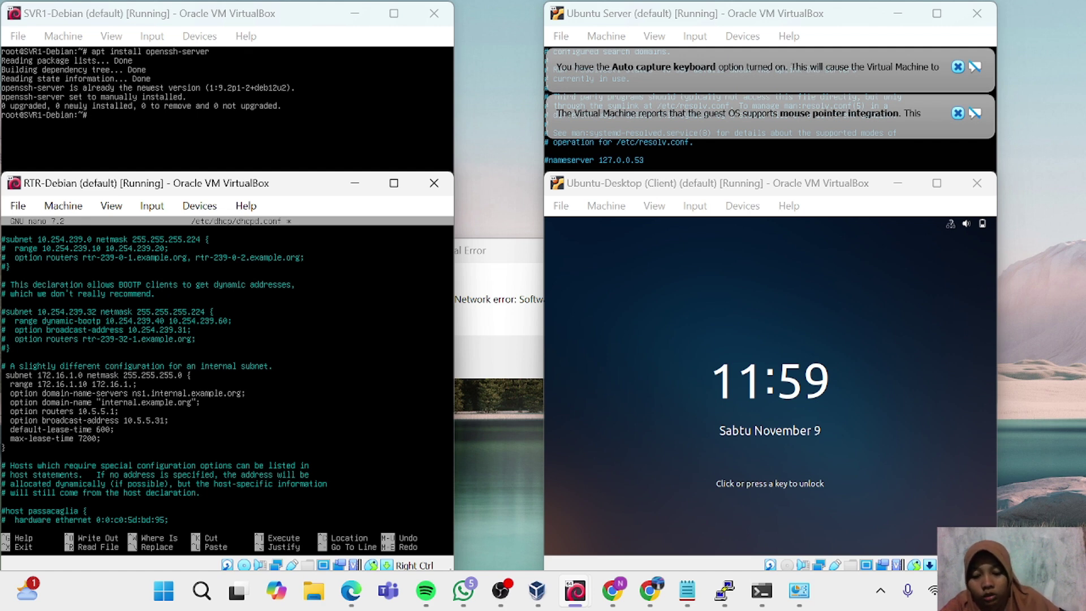
text(100)
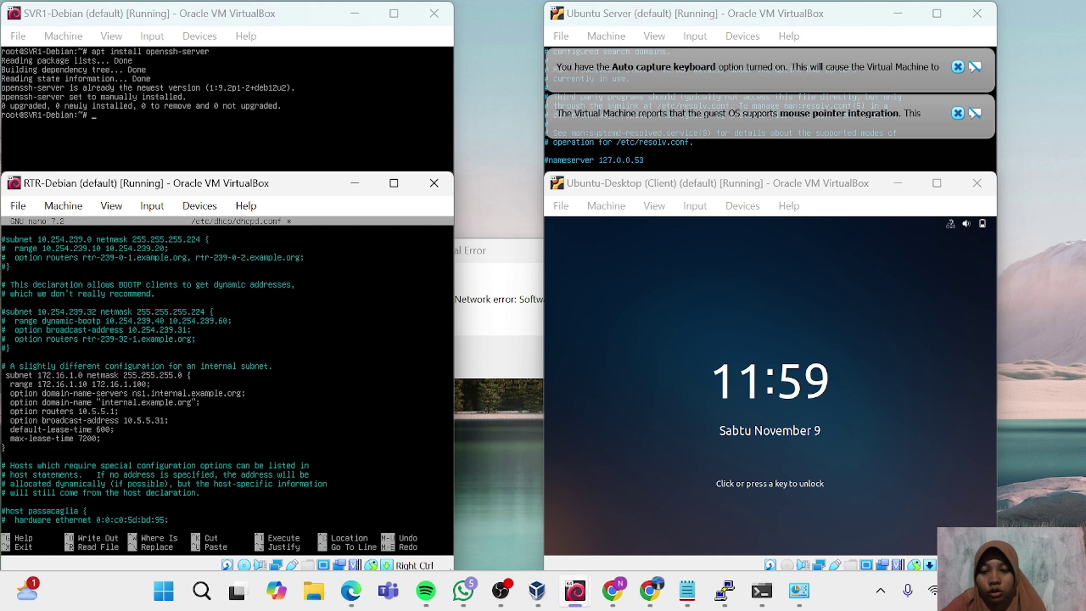
Replace the subnet's domain-name-servers value with nadya.com.
key(BackSpace)
key(BackSpace)
key(BackSpace)
key(BackSpace)
key(BackSpace)
key(BackSpace)
key(BackSpace)
key(BackSpace)
key(BackSpace)
key(BackSpace)
key(BackSpace)
key(BackSpace)
key(BackSpace)
key(BackSpace)
key(BackSpace)
key(BackSpace)
key(BackSpace)
key(BackSpace)
key(BackSpace)
key(BackSpace)
text(nadya.com)
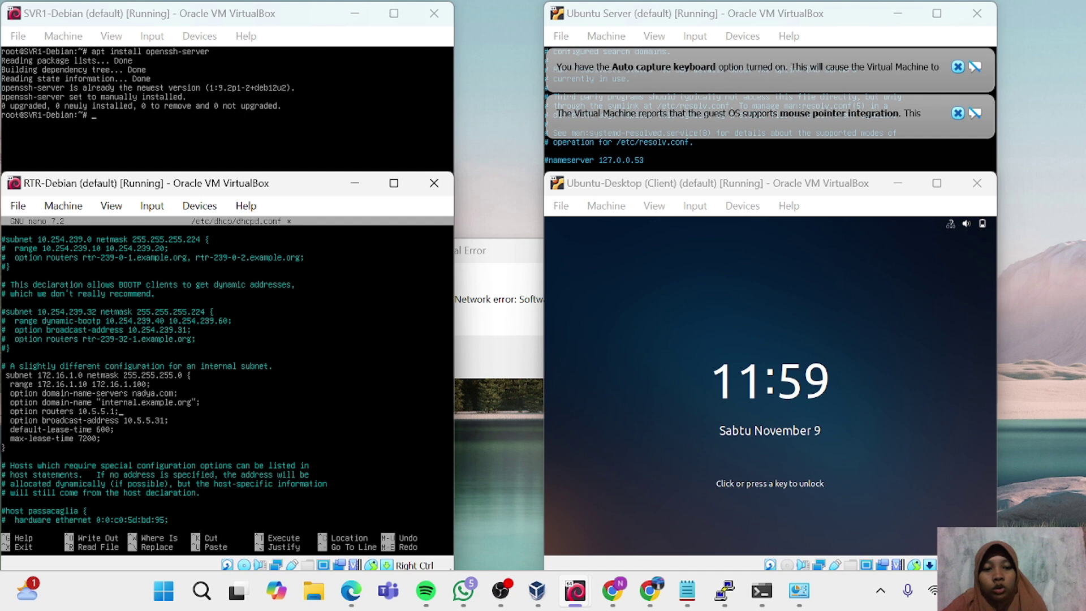
Set the routers option of the 172.16.1.0 subnet declaration to 172.16.1.1.
key(Left)
key(BackSpace)
key(BackSpace)
key(BackSpace)
key(BackSpace)
key(BackSpace)
key(BackSpace)
key(BackSpace)
text(72.16)
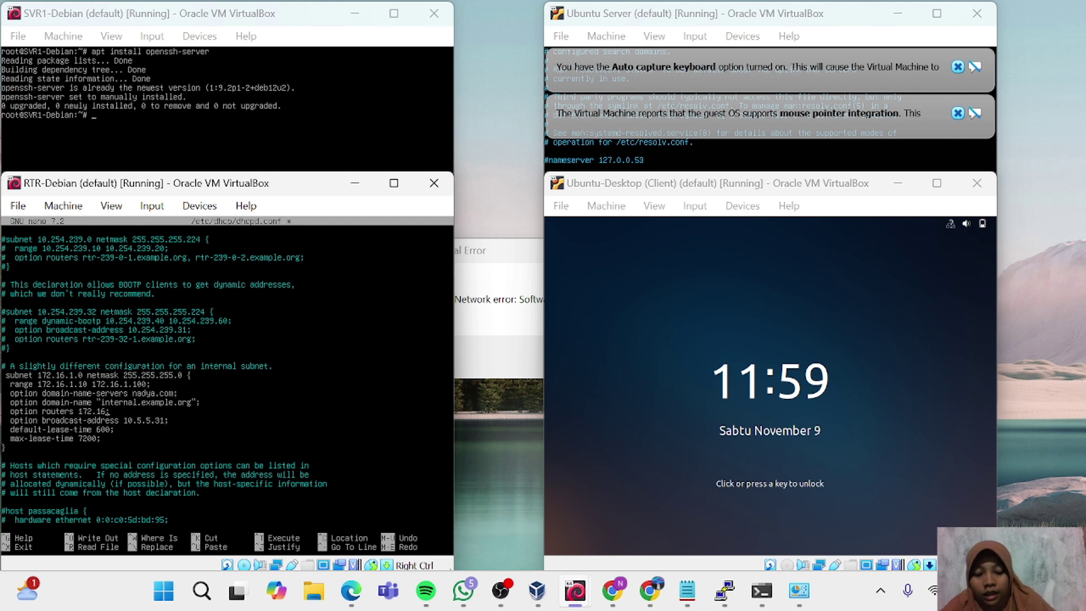
text(.1.)
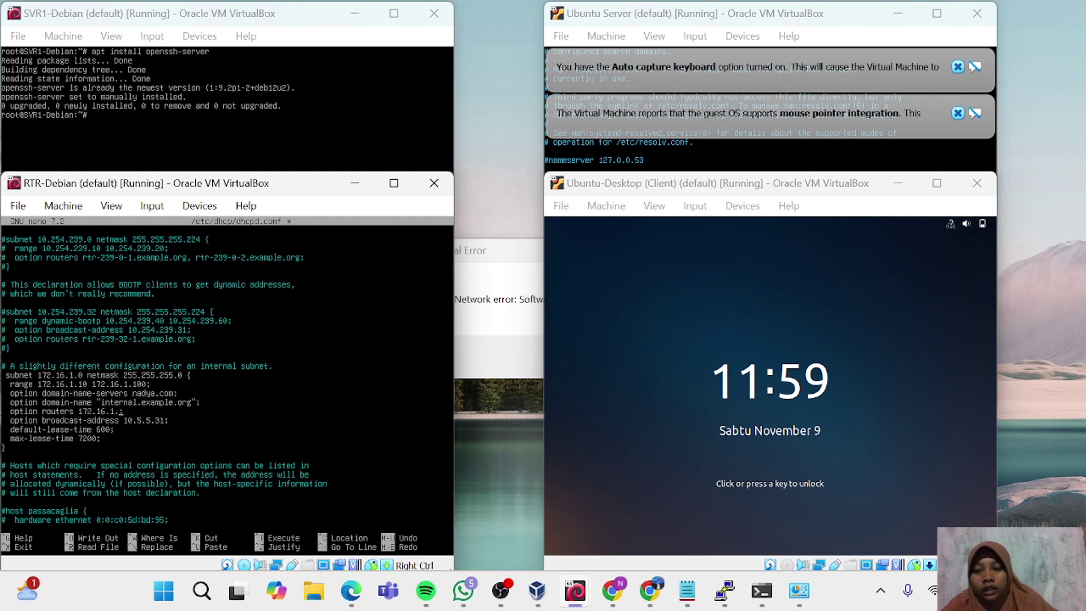
text(1)
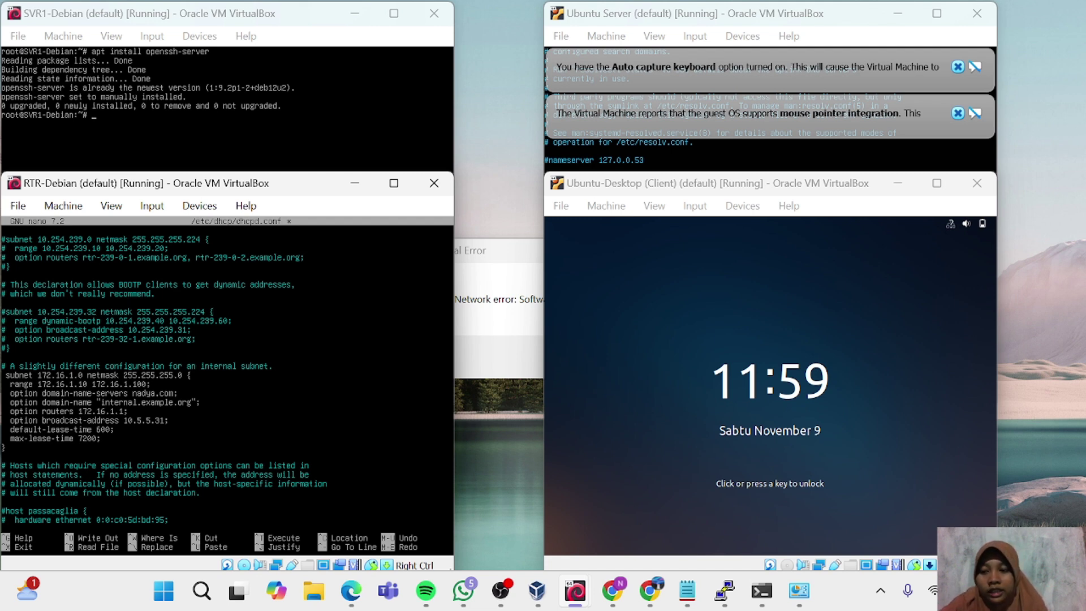
Set the subnet's broadcast-address option to 172.16.1.255.
key(BackSpace)
key(BackSpace)
key(BackSpace)
key(BackSpace)
key(BackSpace)
key(BackSpace)
key(BackSpace)
key(BackSpace)
key(BackSpace)
text(172.)
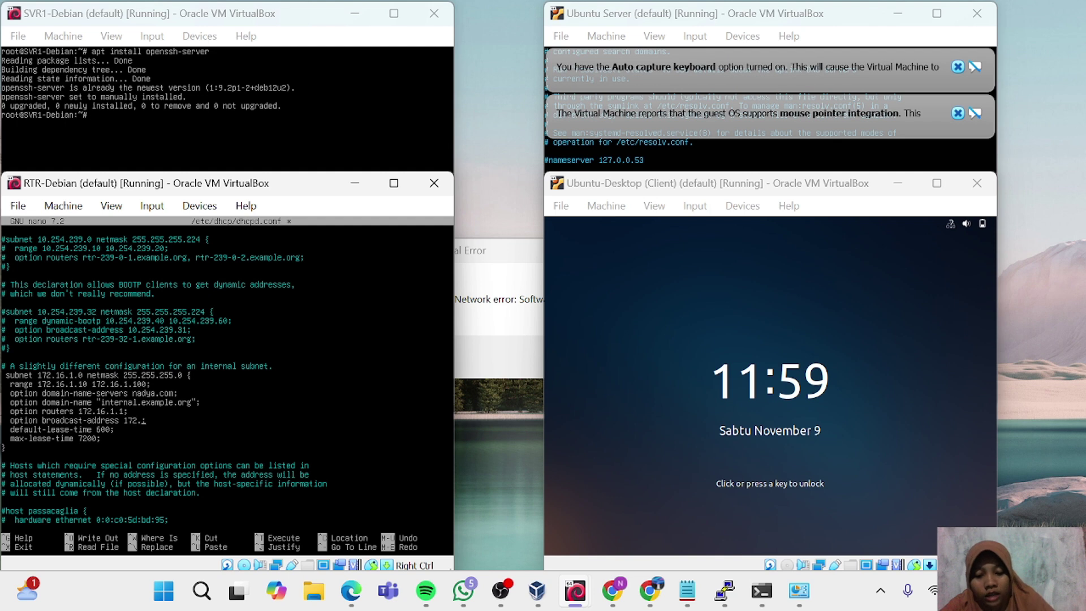
text(16.1.2)
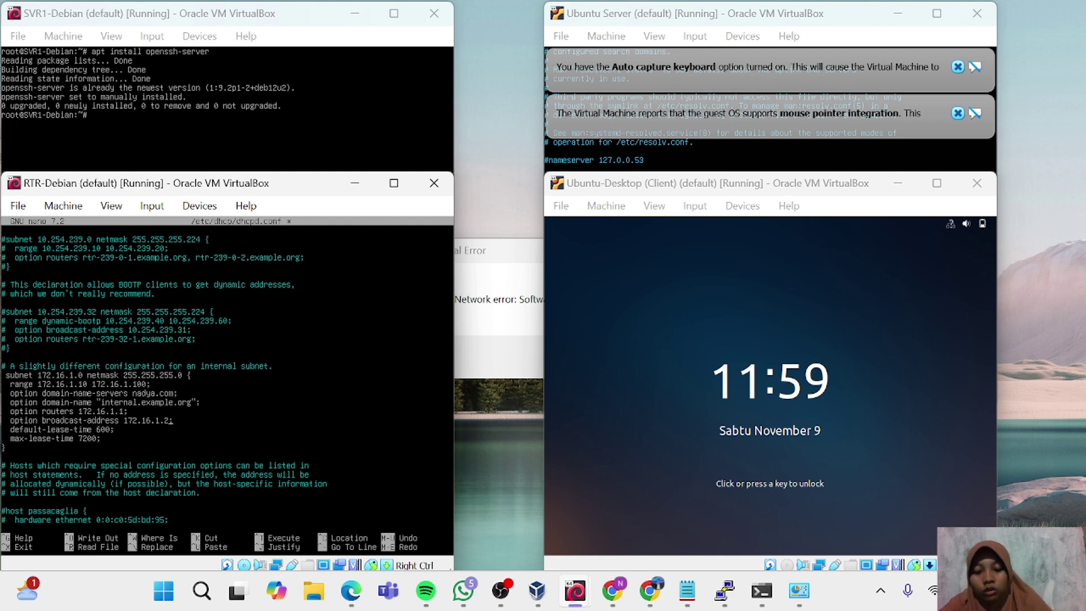
text(55)
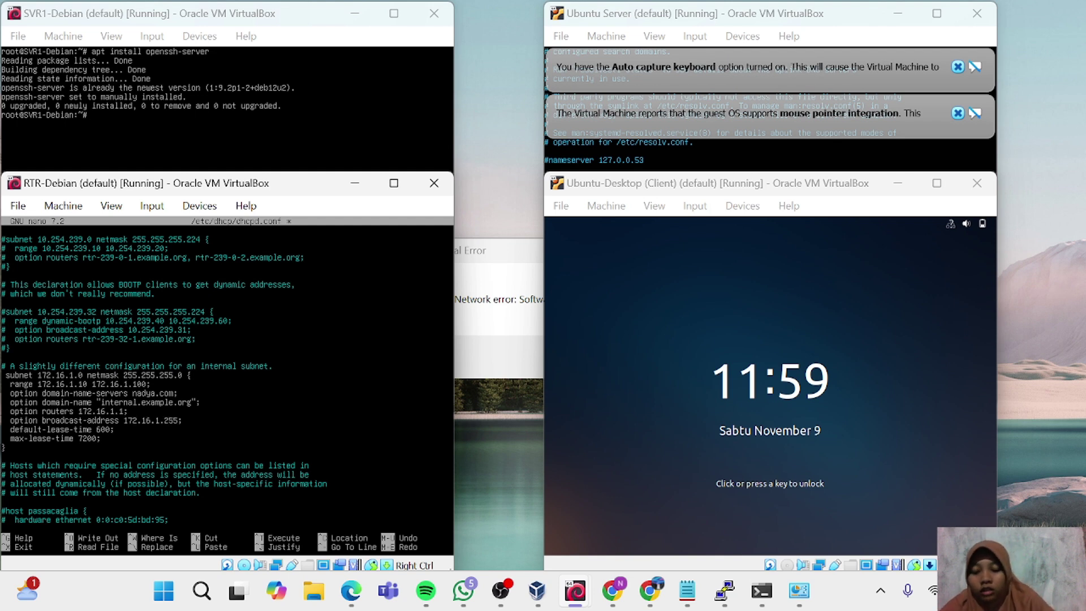
Save and close dhcpd.conf, and restart the isc-dhcp-server service with systemctl.
key(ctrl+x)
key(y)
key(Return)
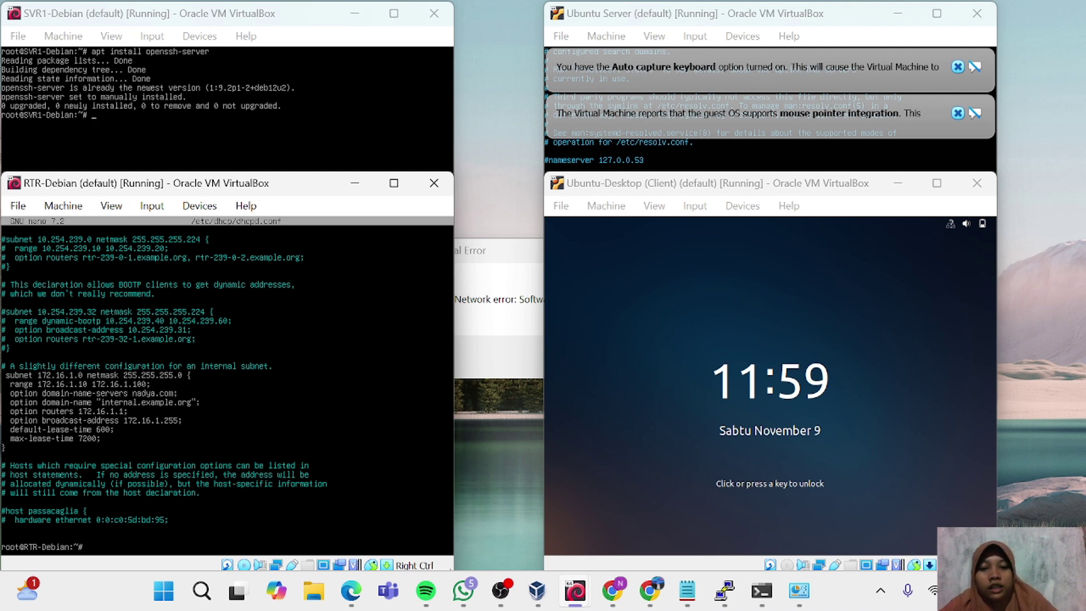
text(syste)
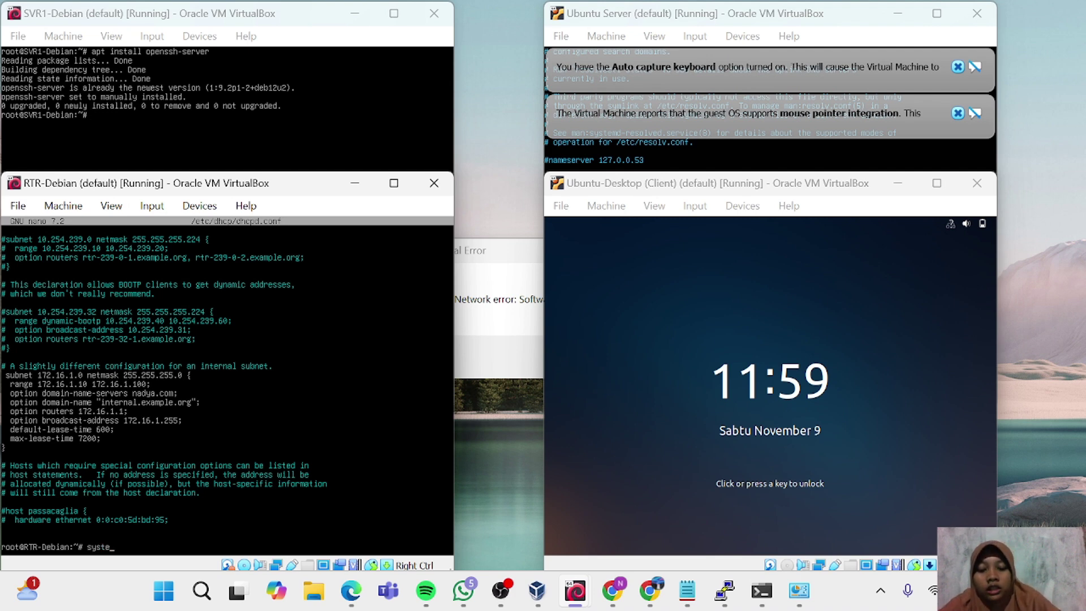
text(mctl re)
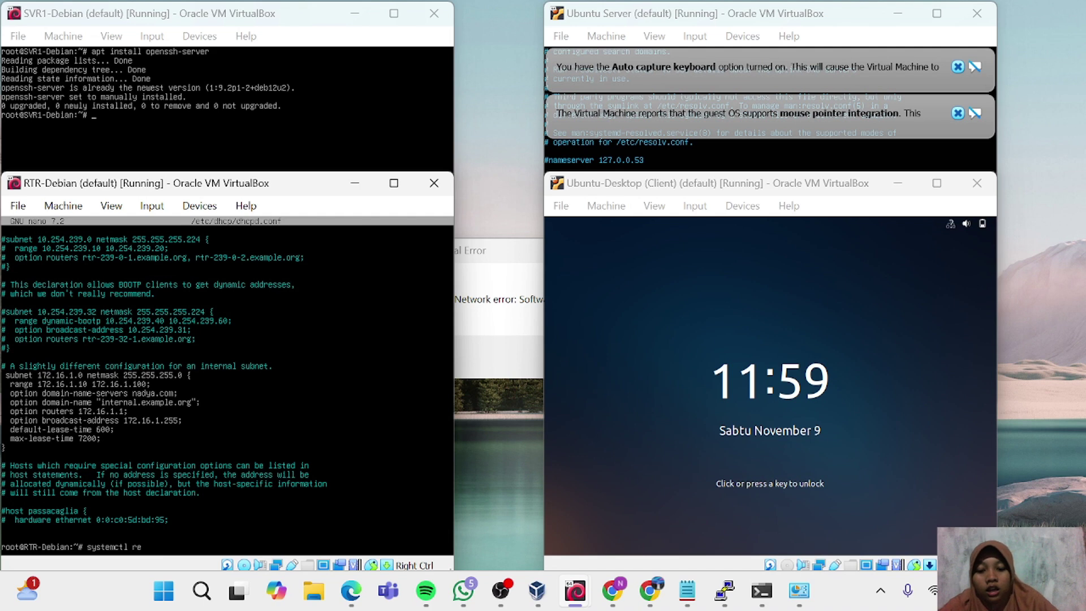
text(start isc)
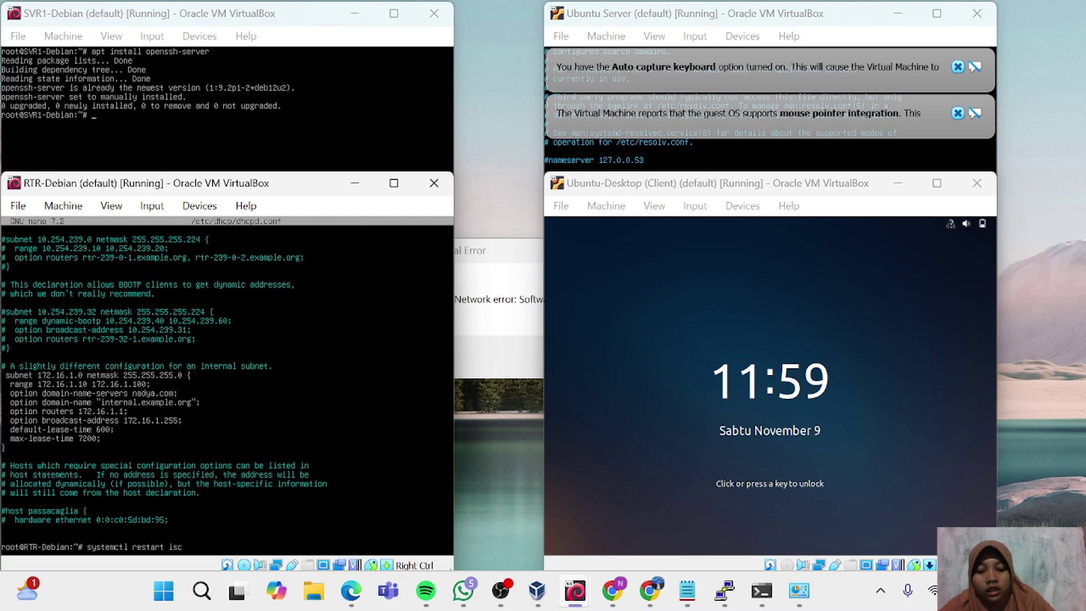
text(-dhcp-server)
key(Return)
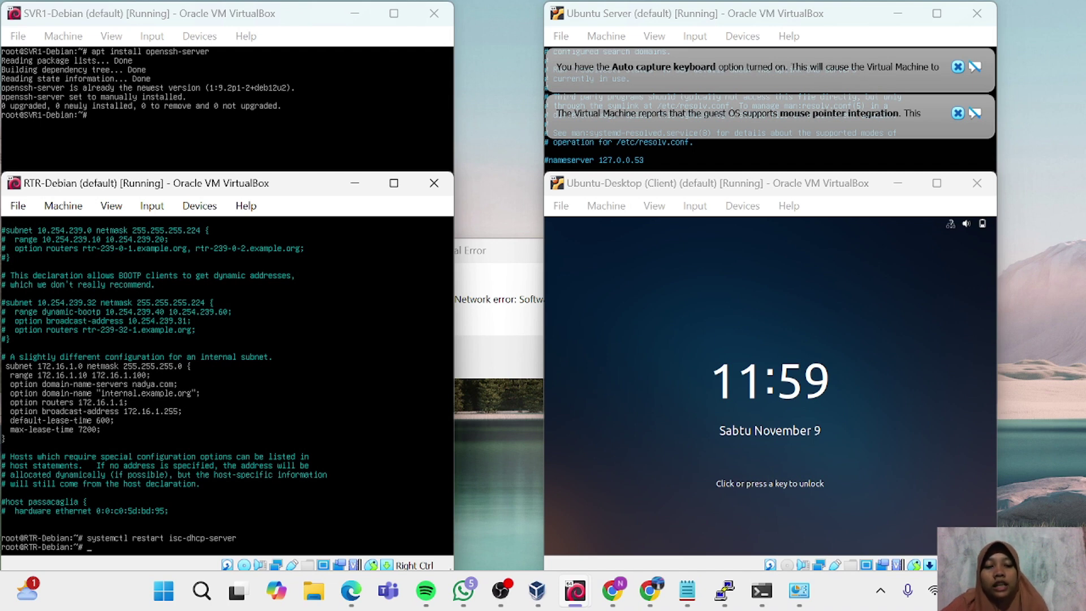
Switch to the Ubuntu-Desktop client, unlock it and list its interface addresses with ip a.
click(644, 349)
click(718, 415)
key(Return)
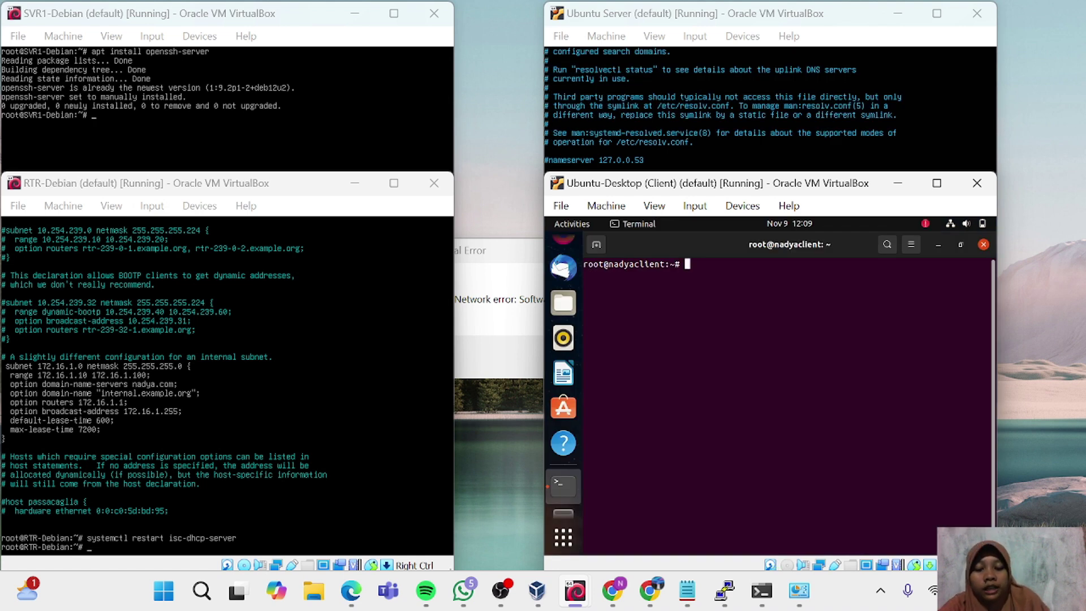
text(ip a)
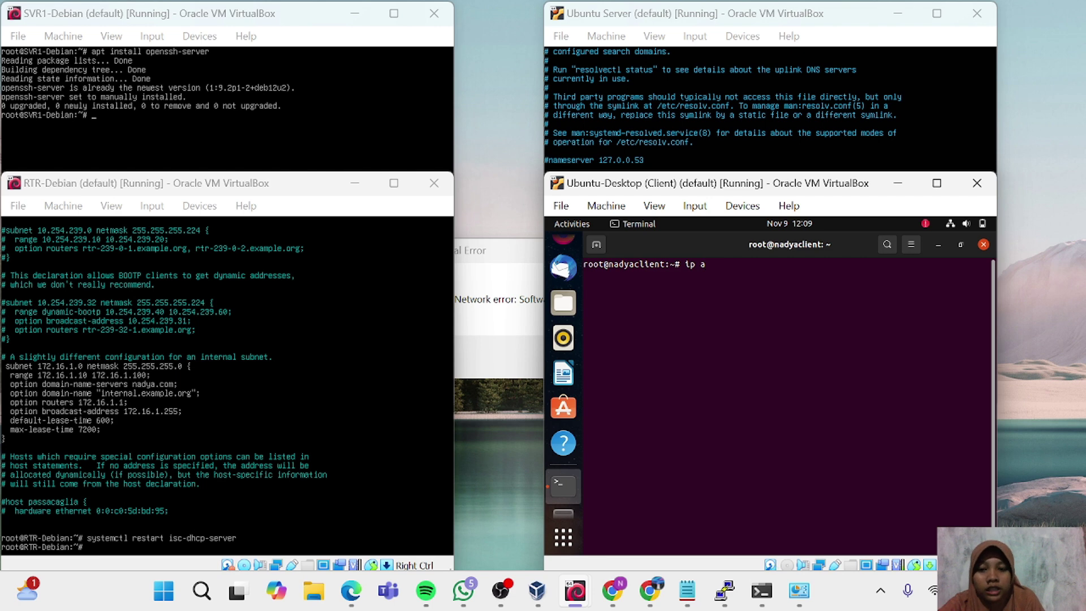
key(Return)
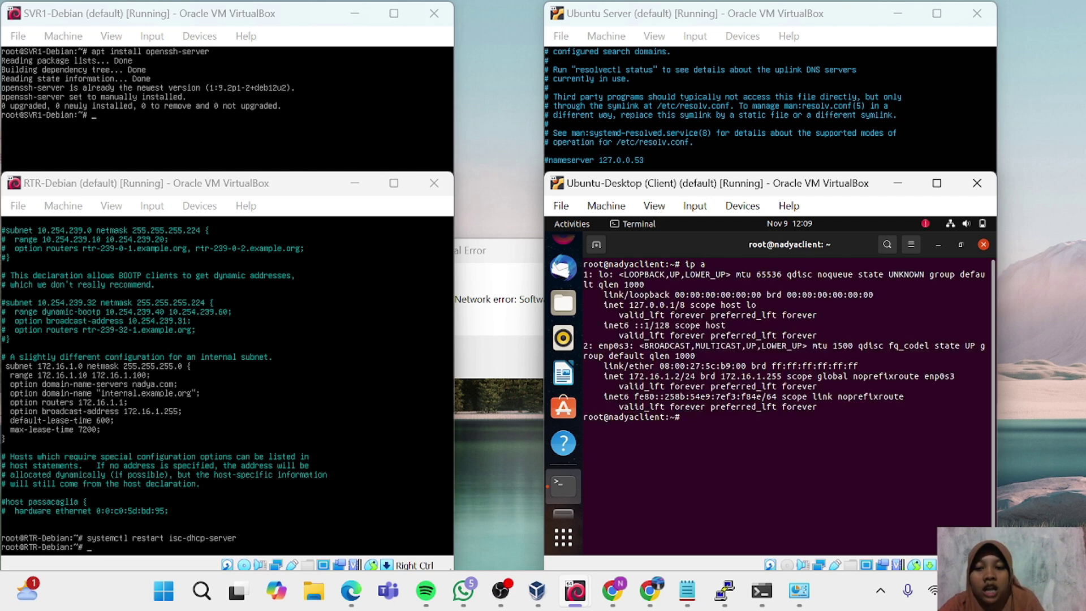
Change the client's wired connection IPv4 method to Automatic (DHCP) and apply it.
click(965, 223)
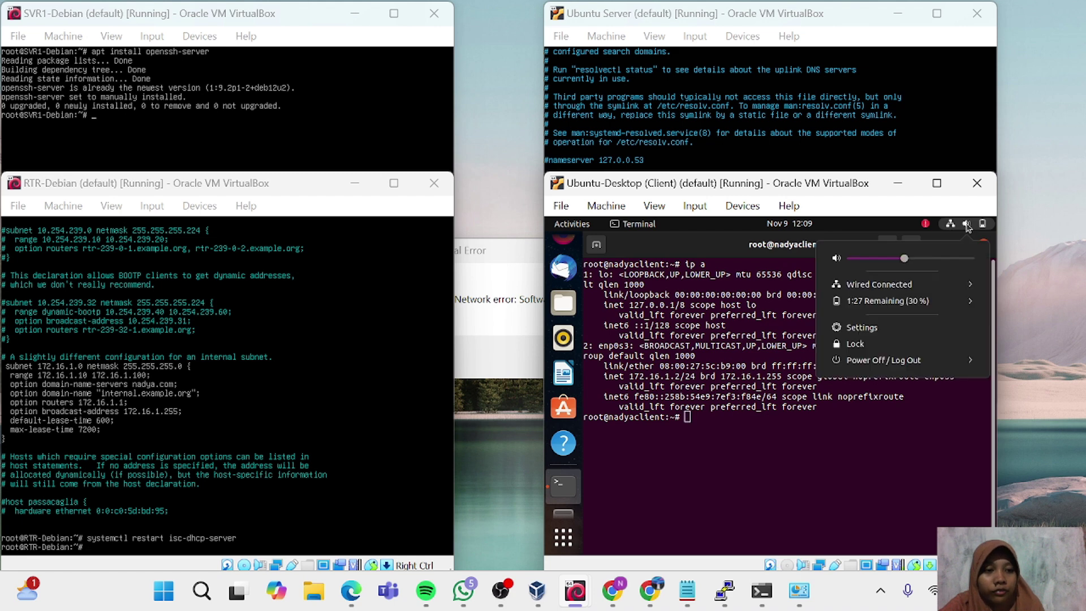
click(887, 327)
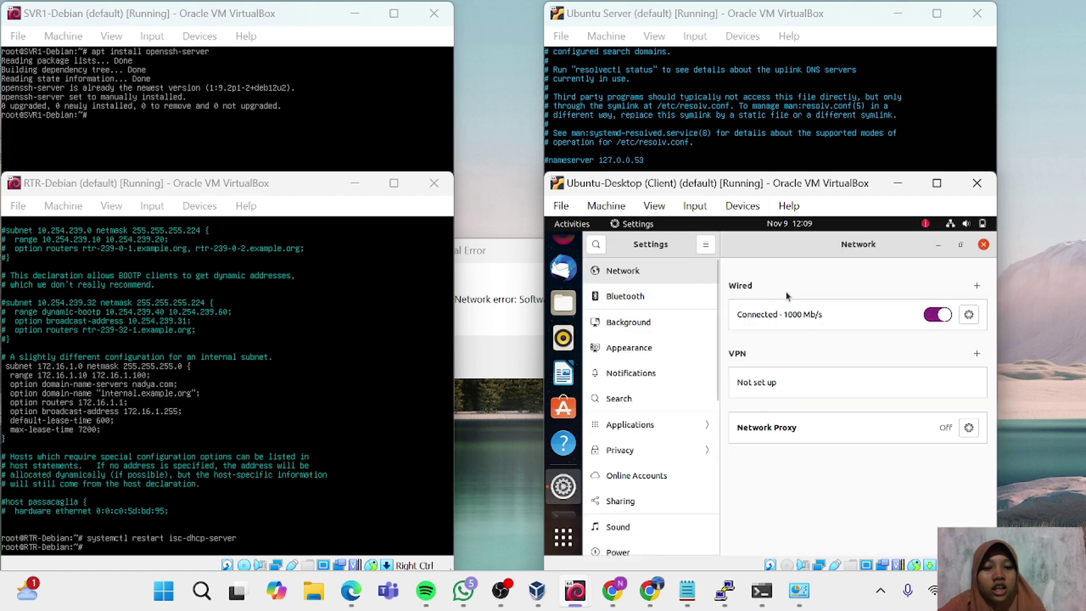
click(969, 315)
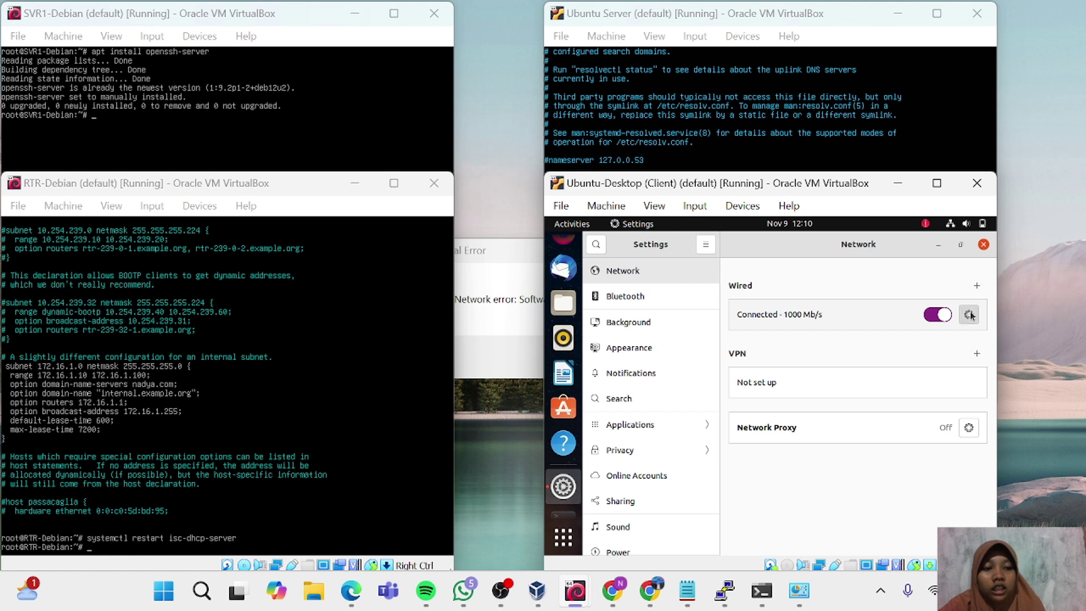
click(738, 306)
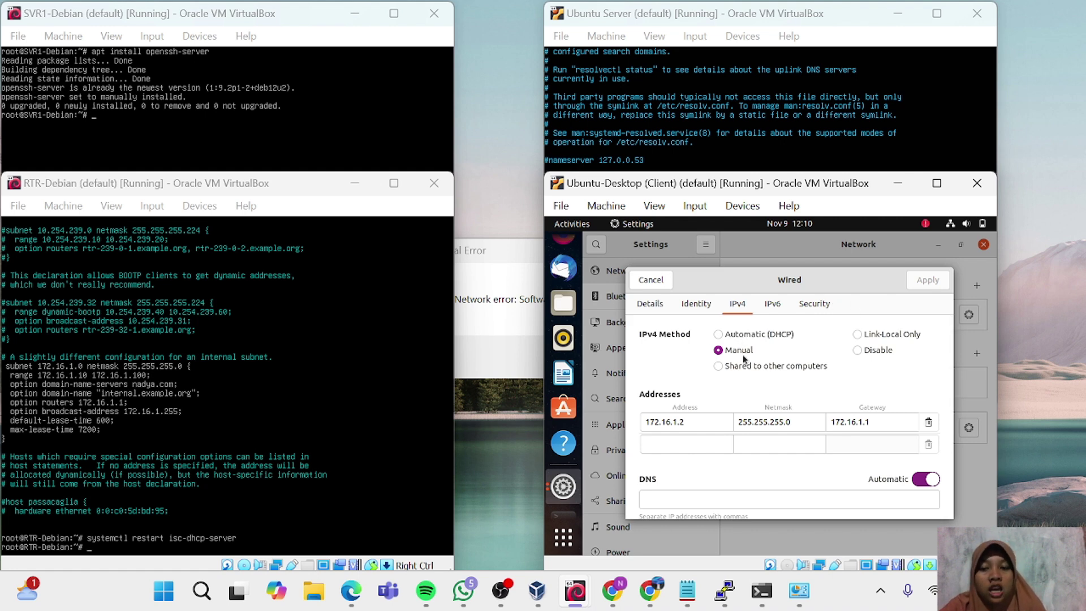
click(719, 335)
click(930, 283)
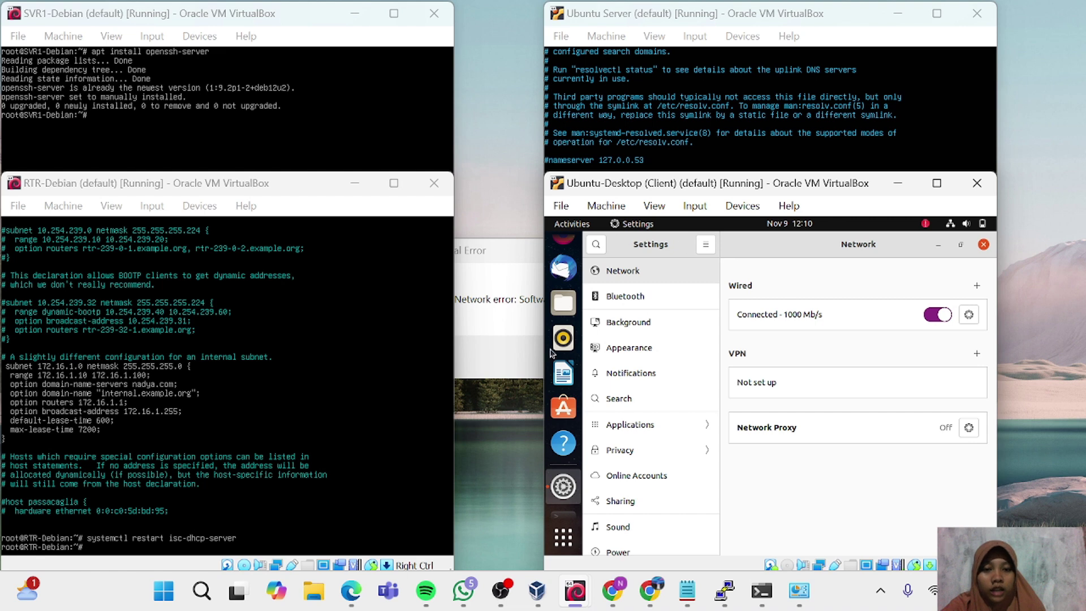
Return to the client's terminal and check the enp0s3 address with ip a.
click(563, 465)
text(ip a)
key(Return)
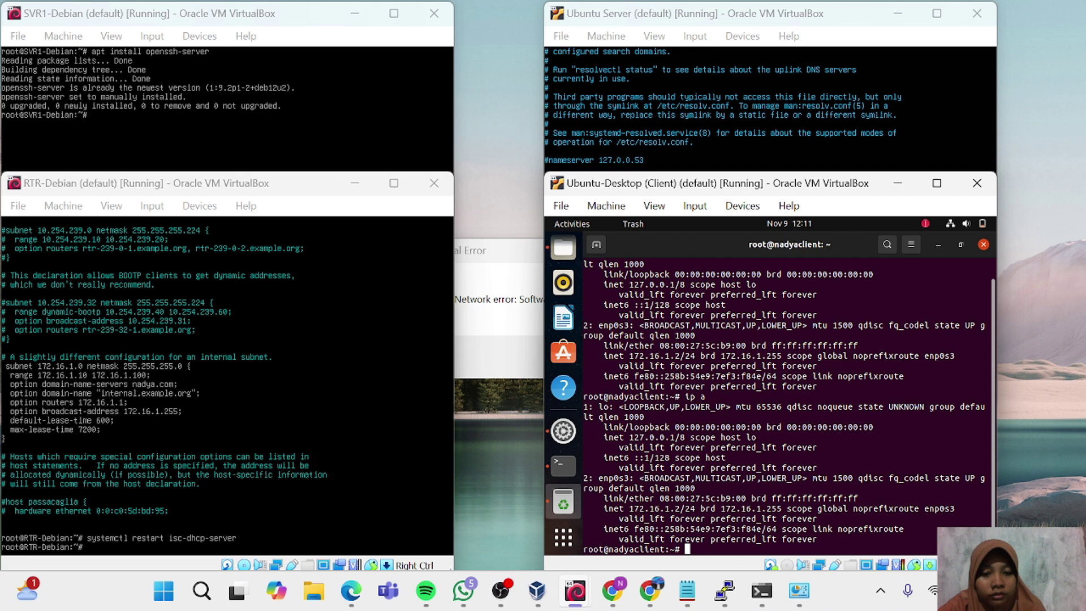
Turn the client's wired connection off and on again in the network settings.
key(alt+Tab)
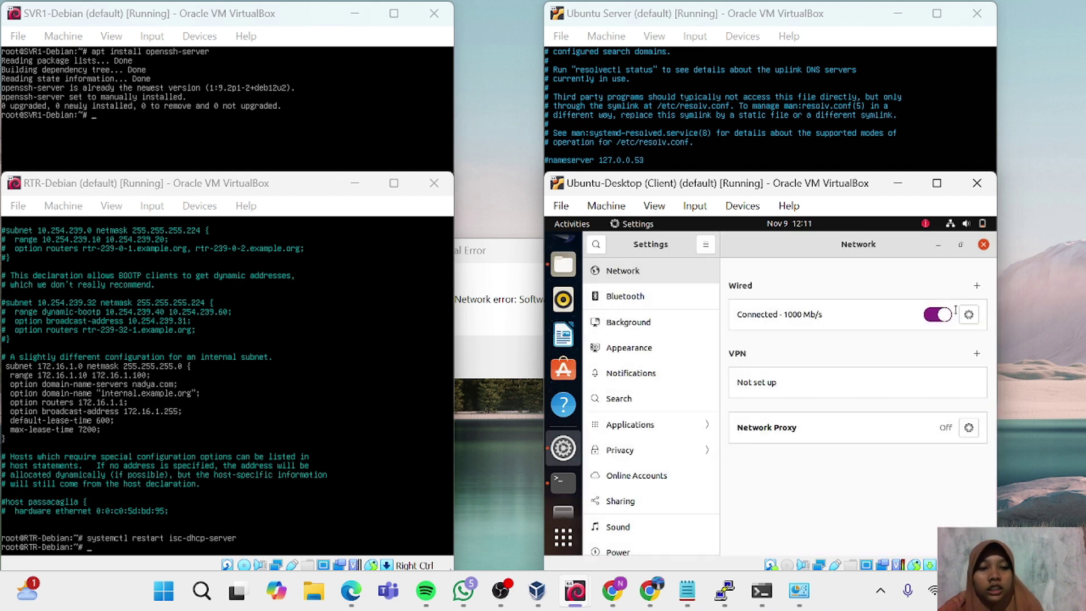
click(940, 316)
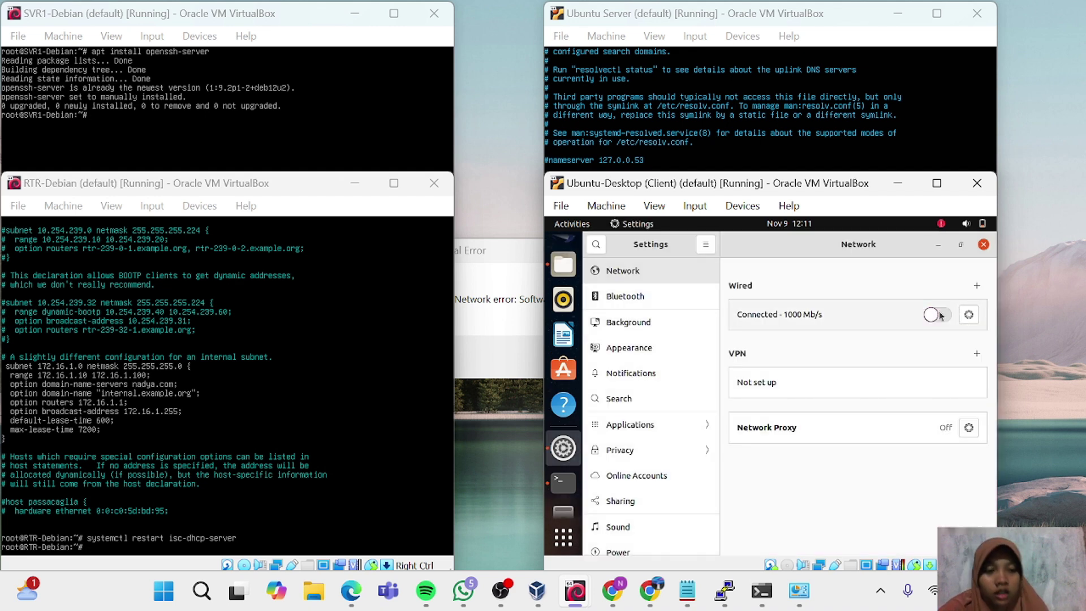
click(941, 316)
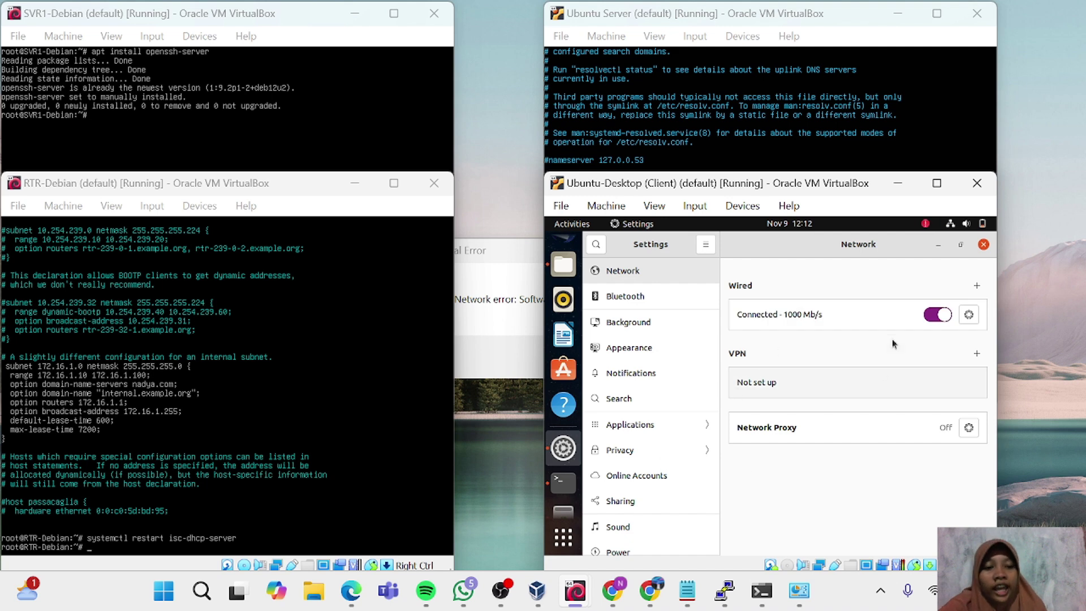
Run ip a again in the client's terminal to check the address on the reconnected enp0s3 interface.
key(alt+Tab)
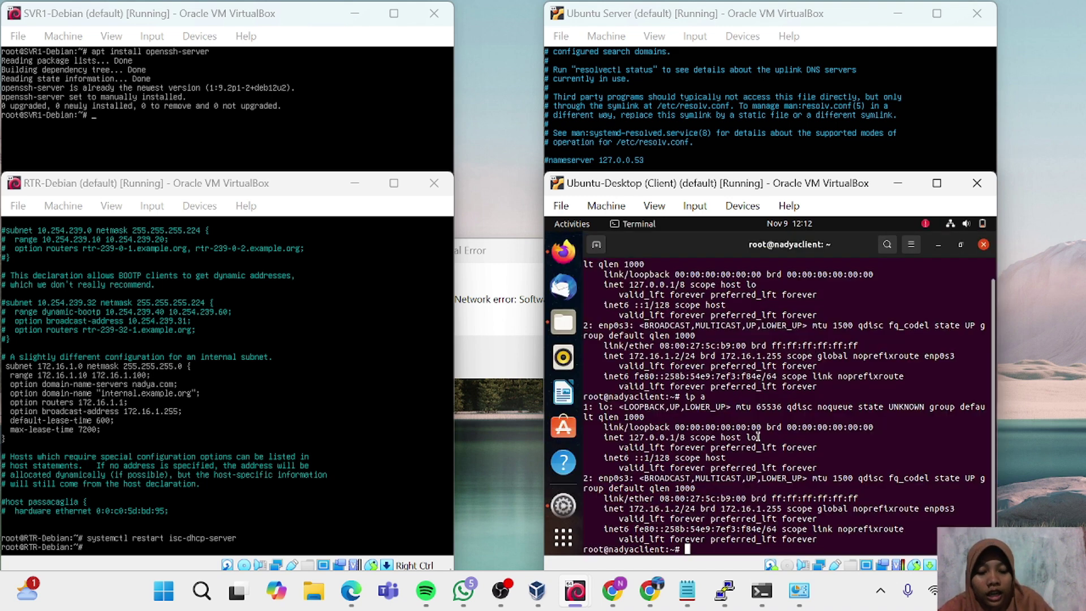
text(ip a)
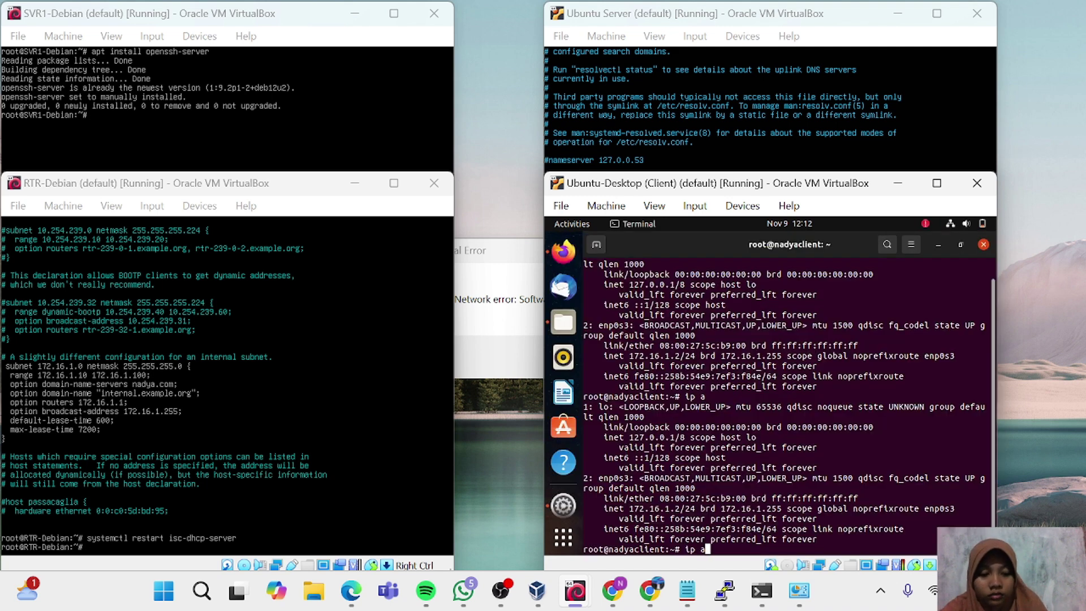
key(Return)
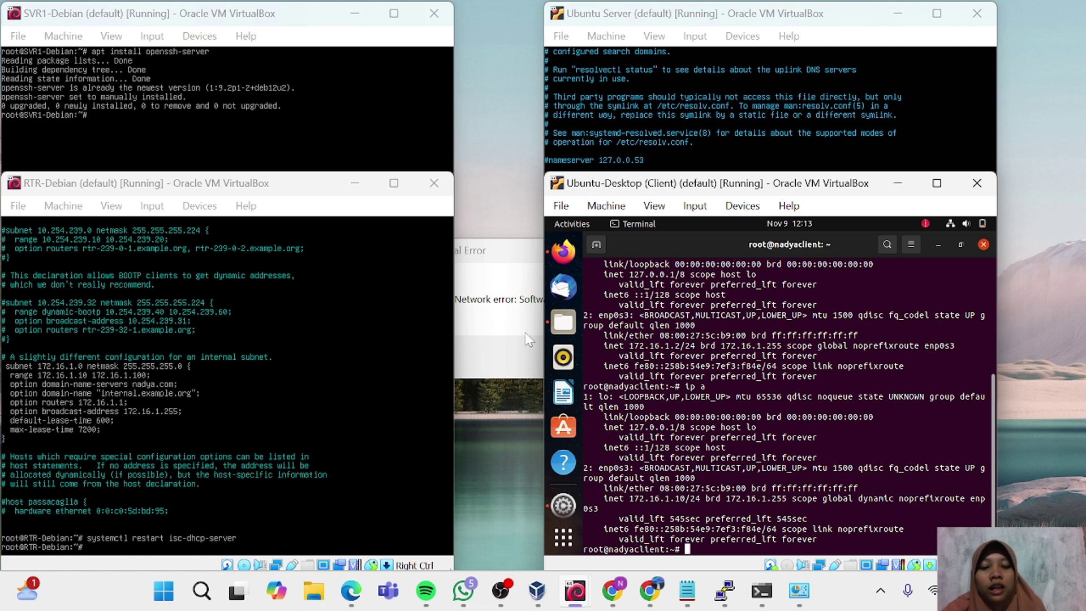
Reopen /etc/dhcp/dhcpd.conf in nano on RTR-Debian to compare its DHCP range with the client's address.
key(alt+Tab)
key(Up)
key(Up)
key(Return)
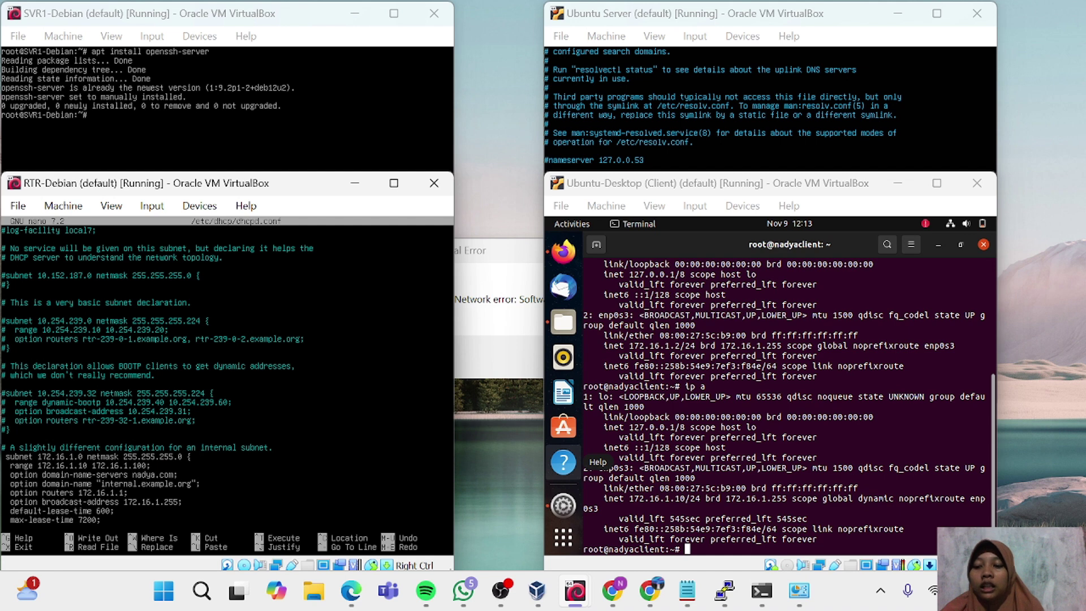
Test internet connectivity from the Ubuntu-Desktop client by pinging google.com, and stop the ping.
click(831, 398)
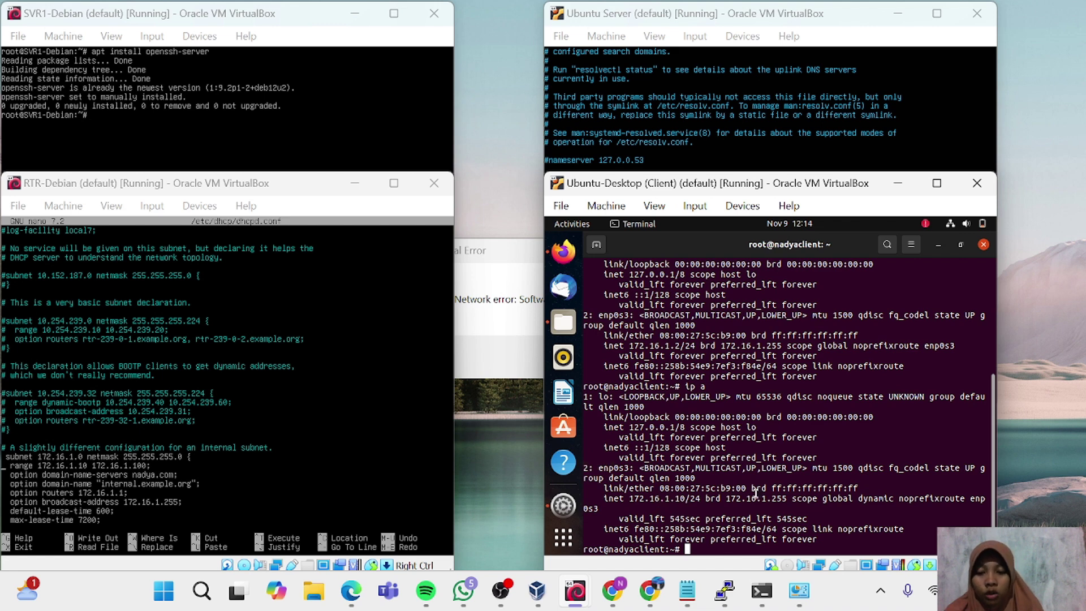
text(ping )
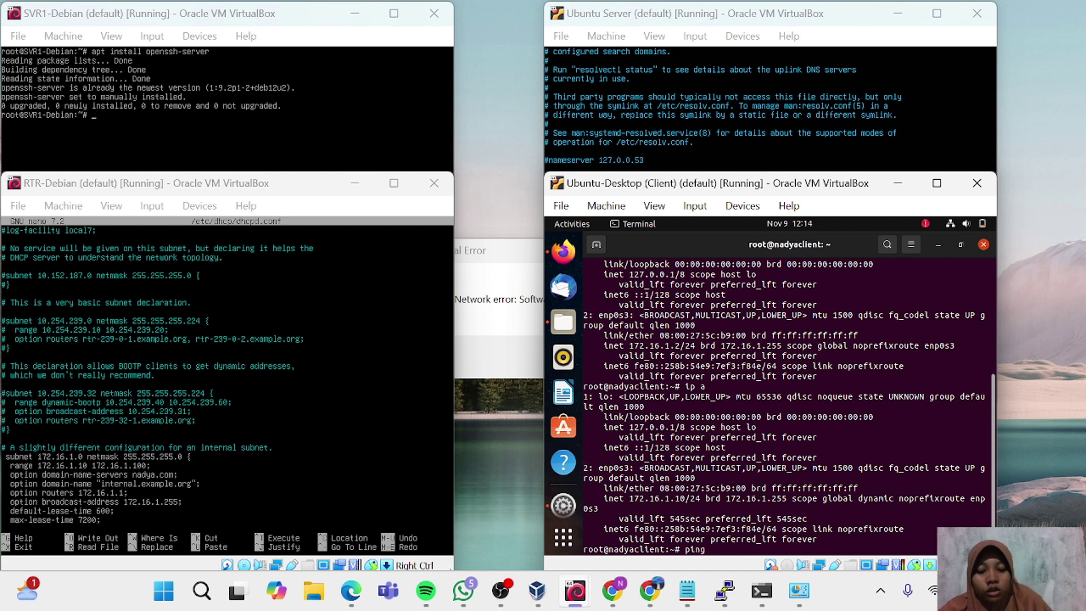
text( google.com)
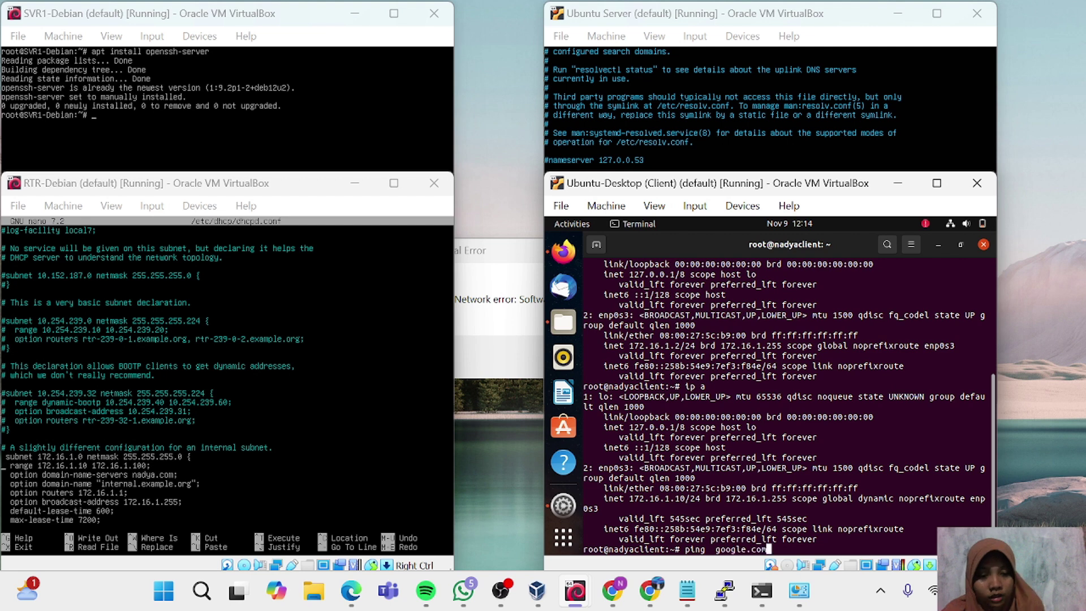
key(Return)
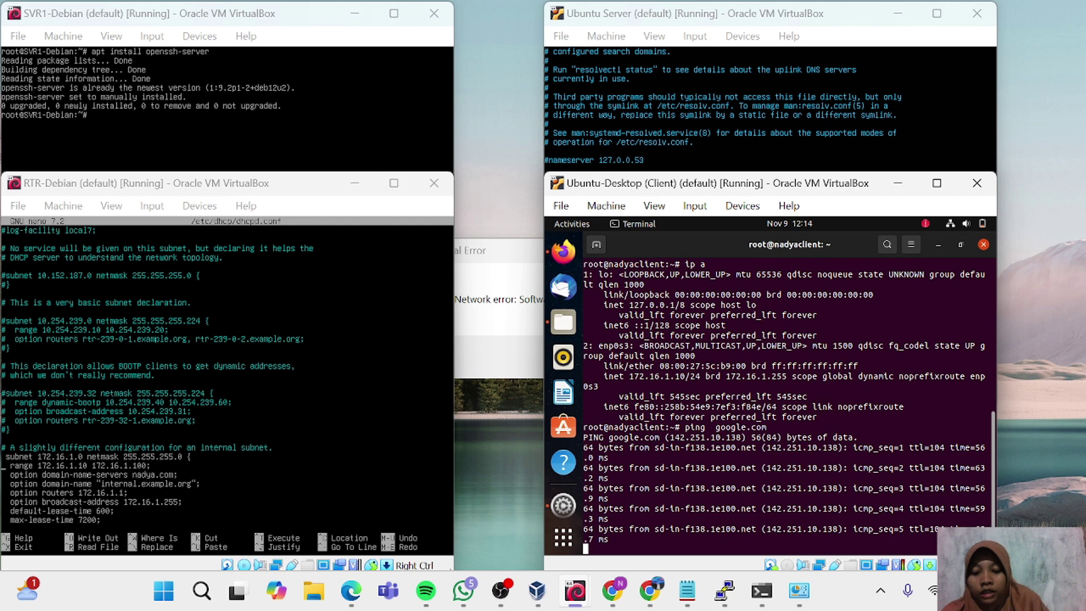
key(ctrl+c)
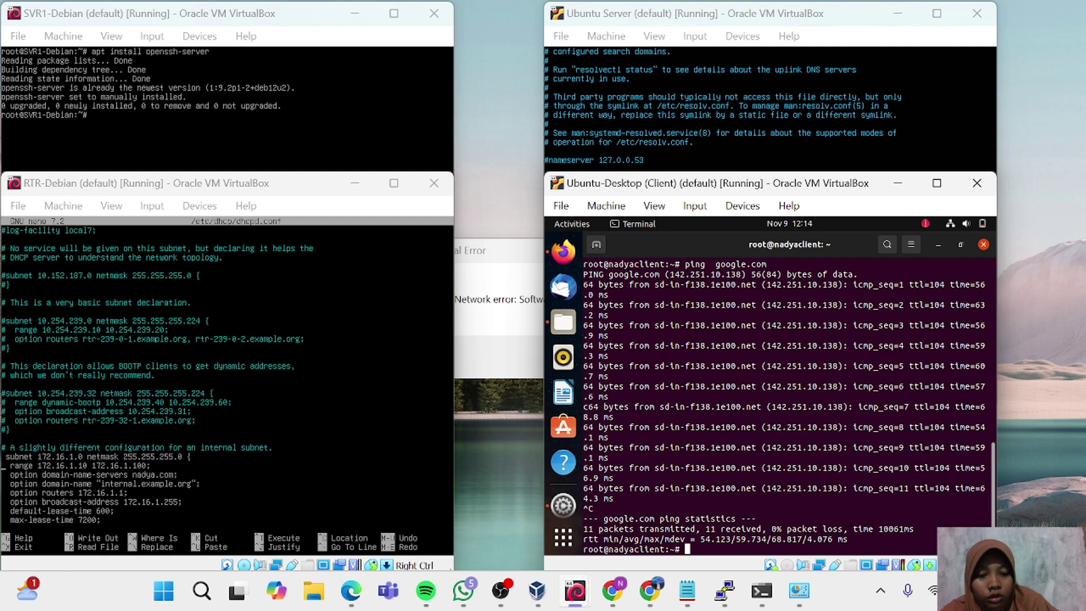
Ping 10.10.10.2 from the client to test its connectivity, and stop the ping.
text(ping 10.10.10.2)
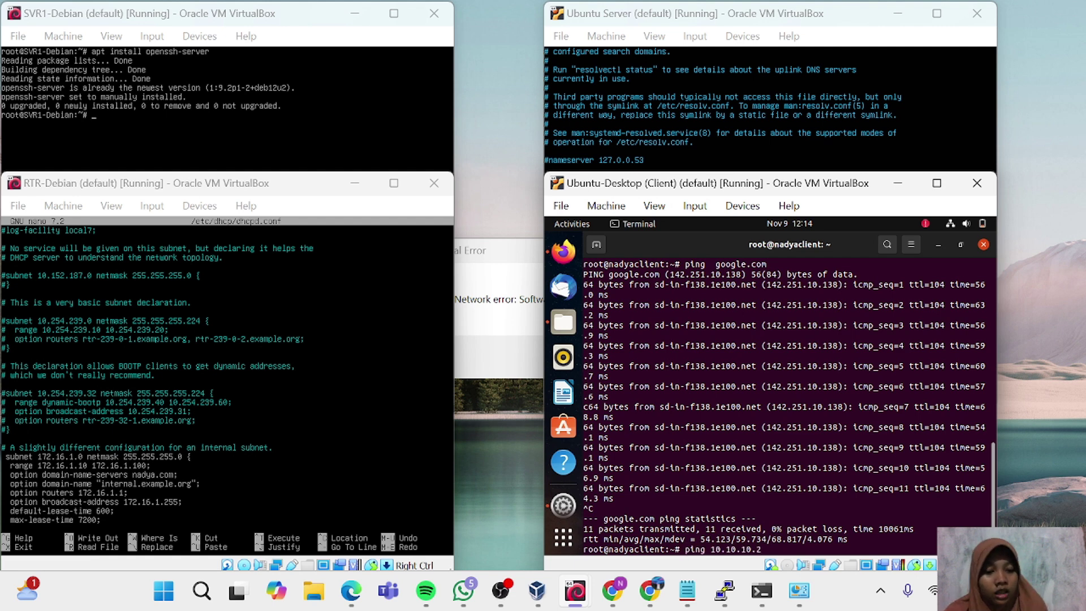
key(Return)
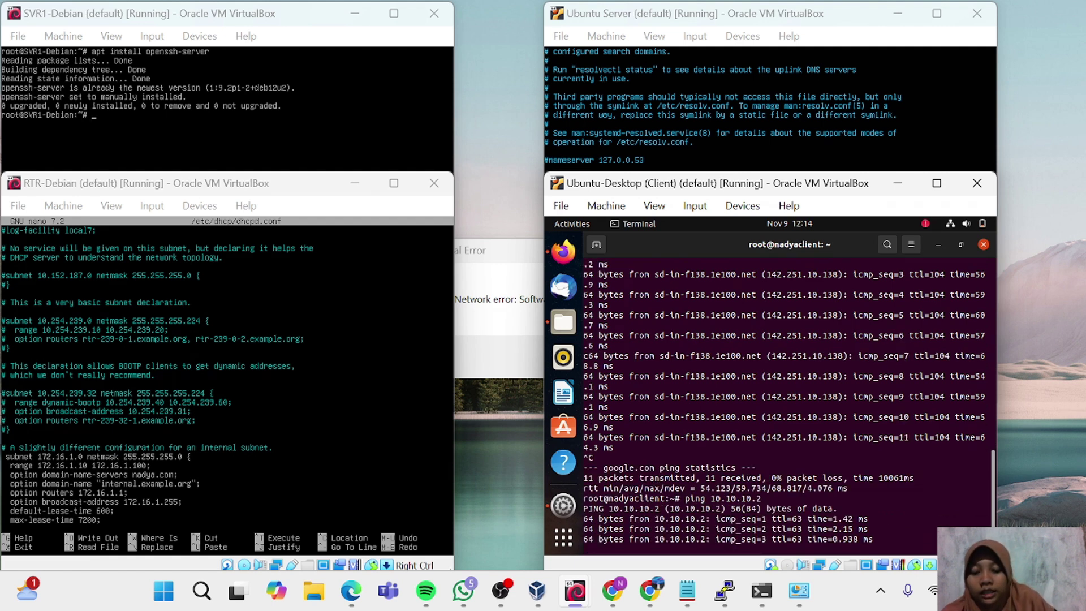
key(ctrl+c)
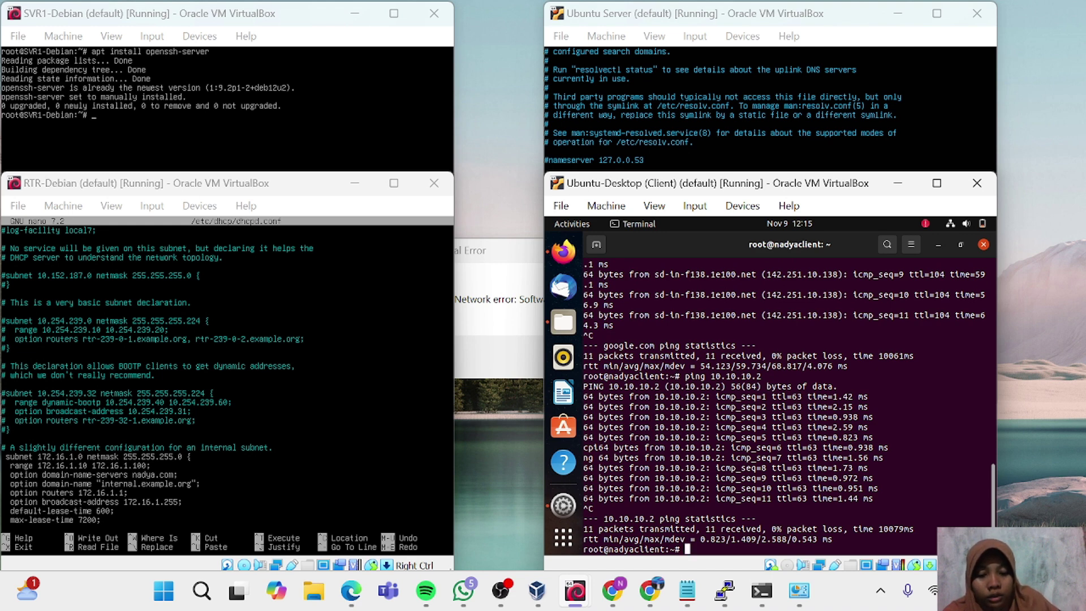
Ping 10.10.10.3 from the Ubuntu-Desktop client's terminal to test its connectivity.
text(ping 10.10.10.3)
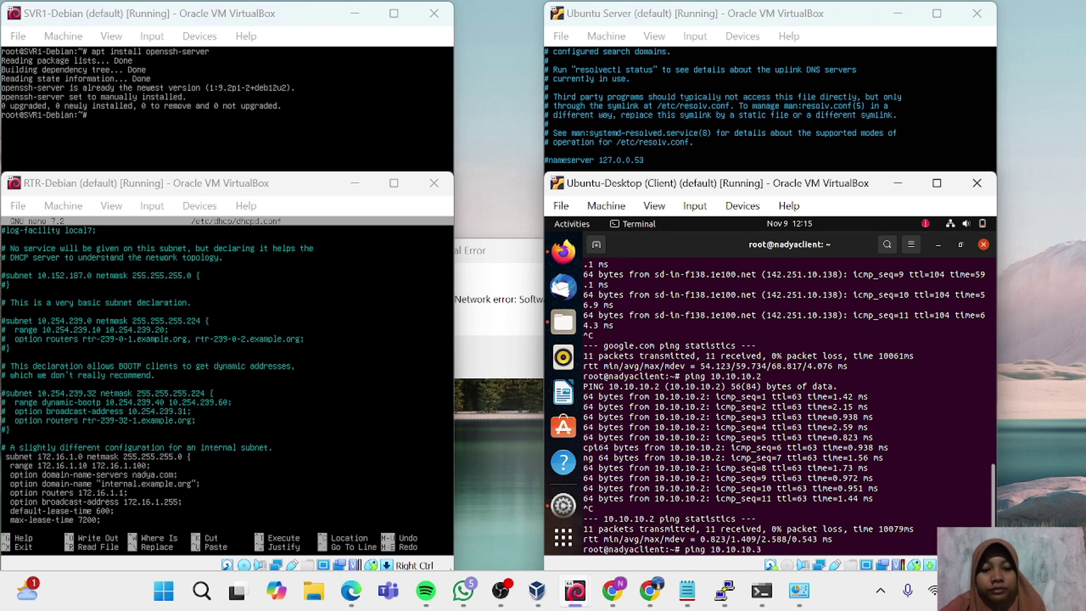
key(Return)
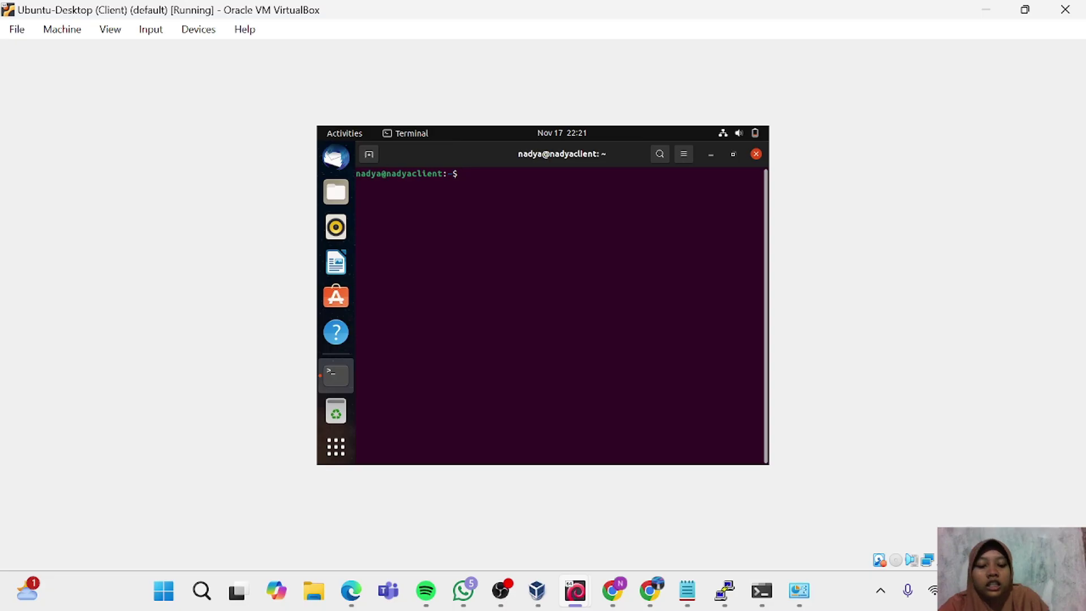
Run ip a in the Ubuntu-Desktop client's terminal to check the enp0s3 IP and MAC addresses.
text(ip )
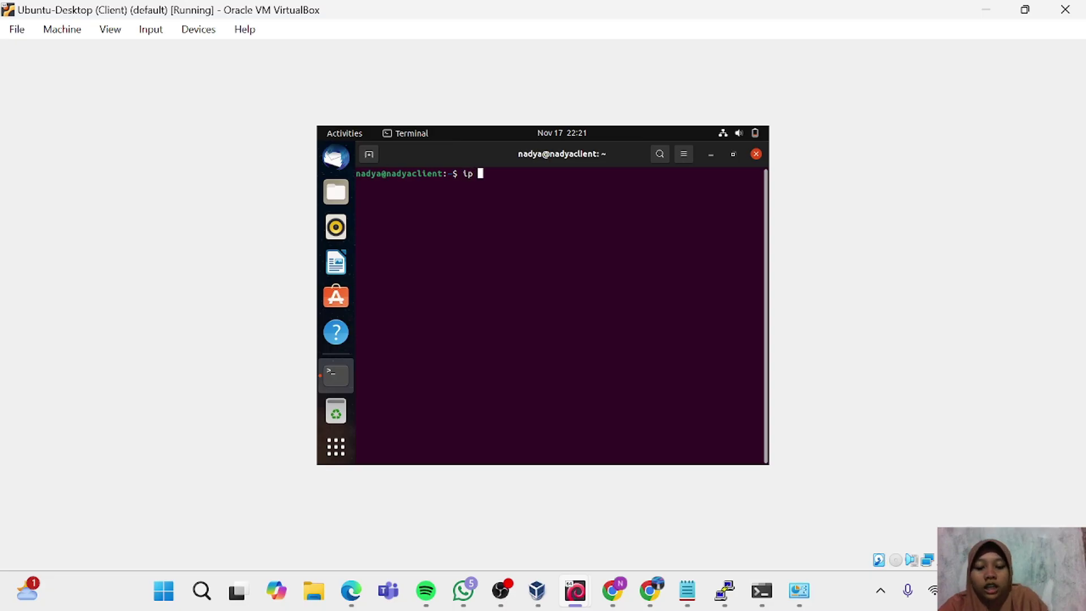
text(a)
key(Return)
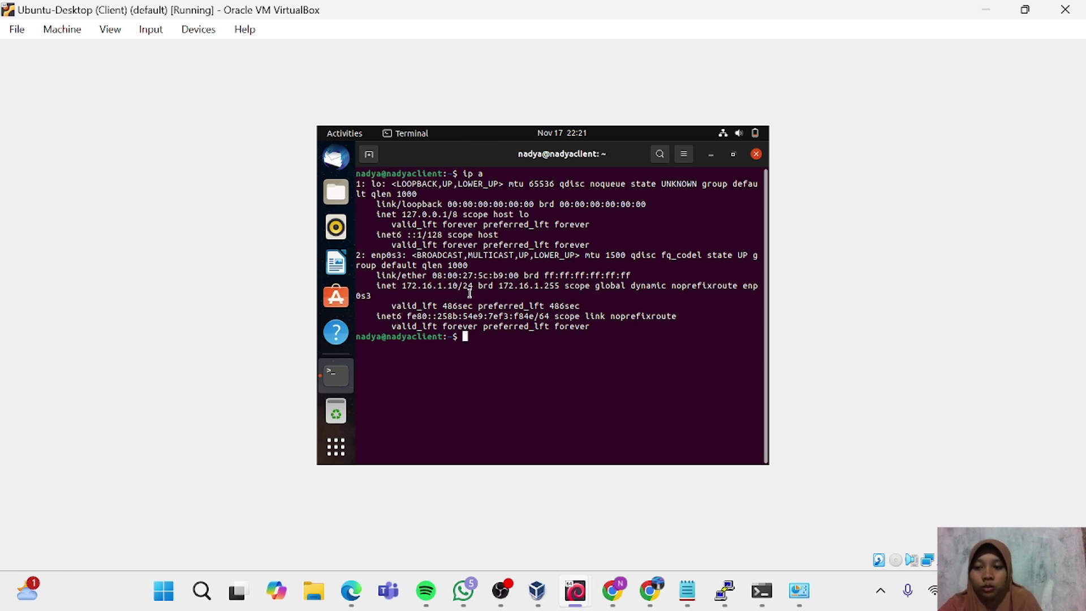
Open /etc/dhcp/dhcpd.conf in nano on RTR-Debian and uncomment all lines of the host fantasia block.
key(alt+Tab)
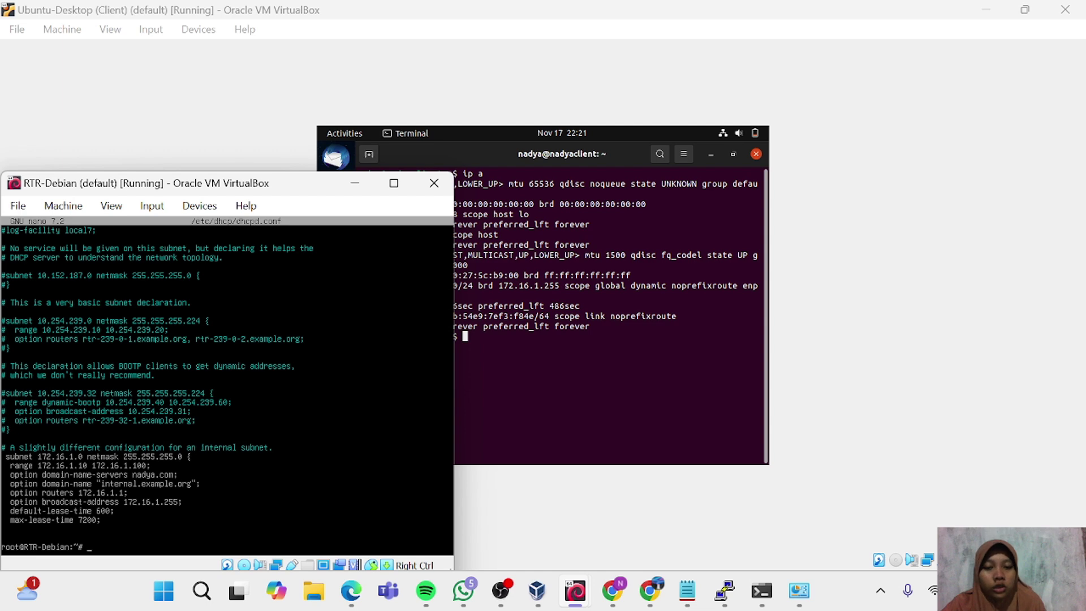
key(Up)
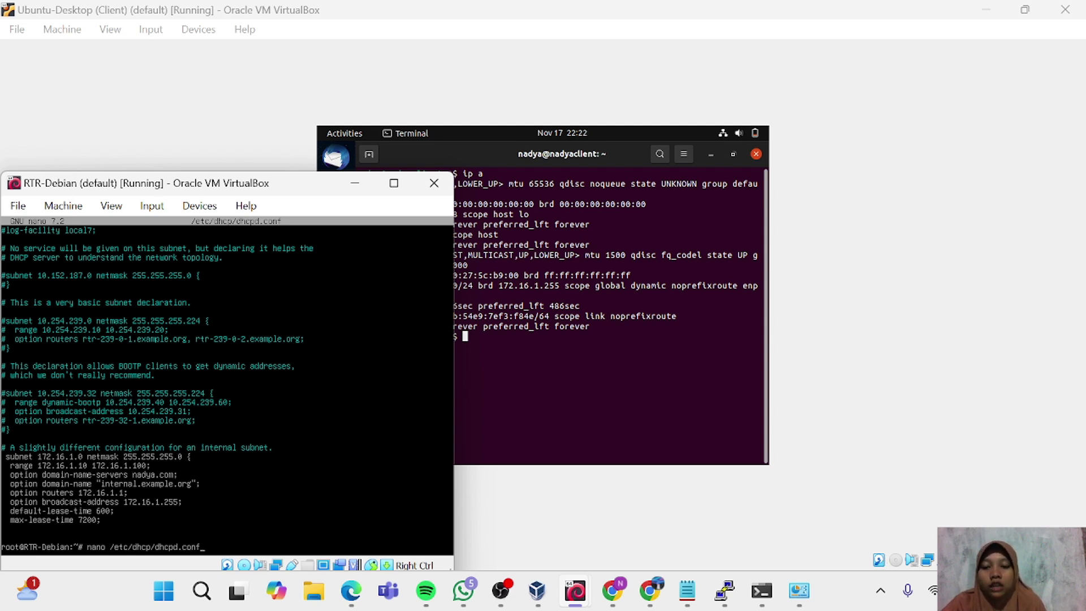
key(Return)
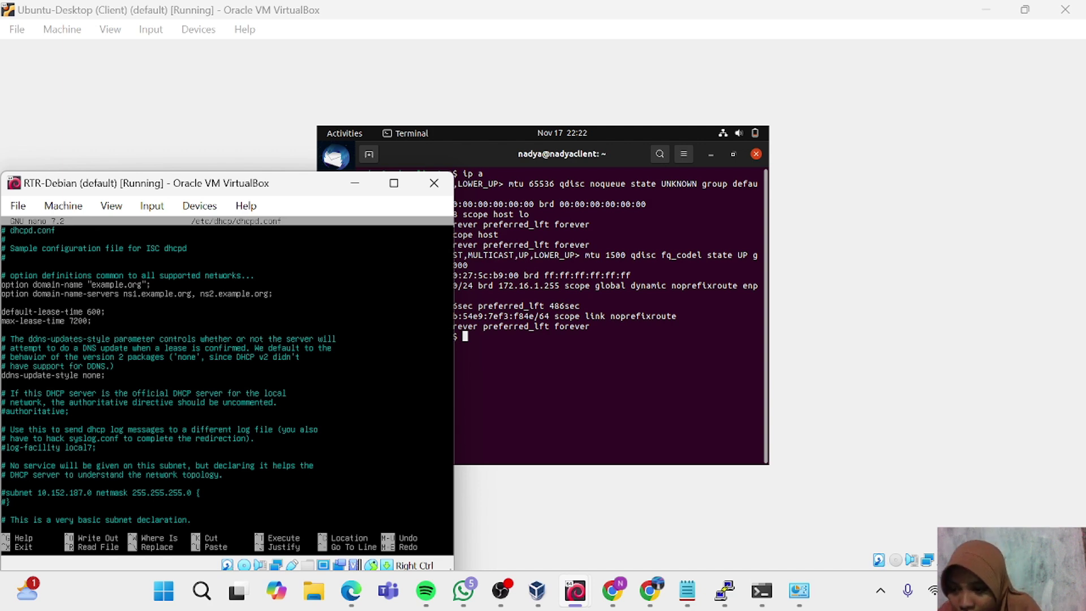
scroll(226, 373, down, 15)
scroll(226, 374, down, 6)
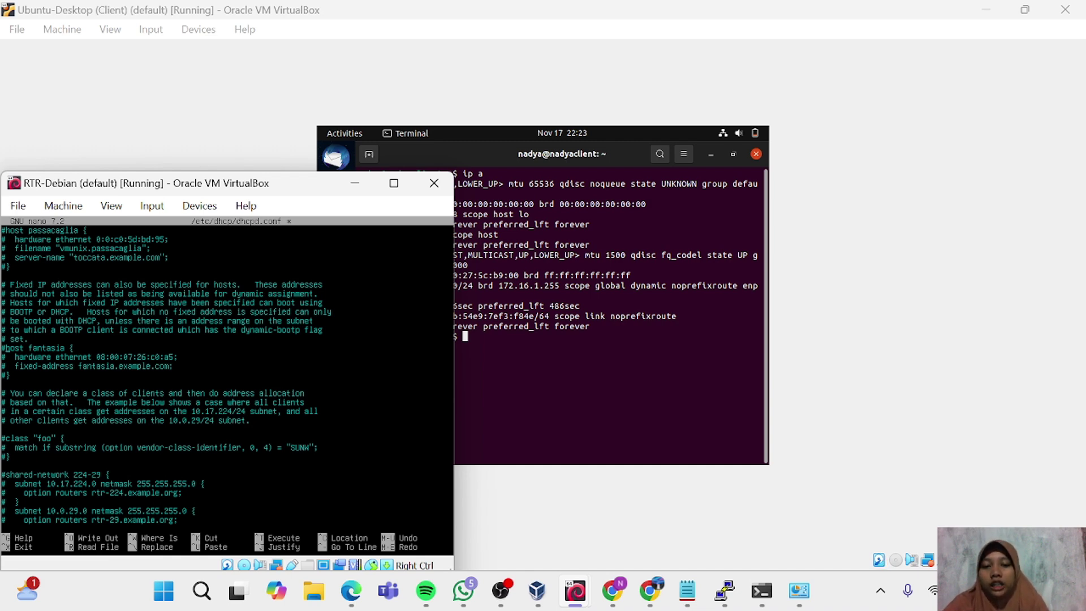
key(BackSpace)
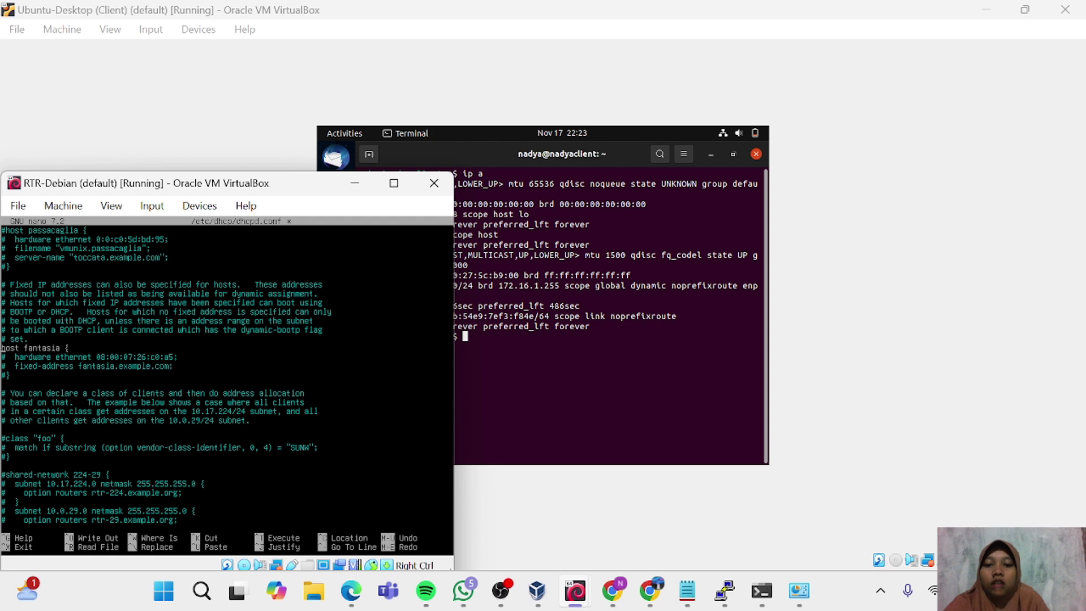
key(Down)
key(Delete)
key(Down)
key(Delete)
key(Down)
key(Delete)
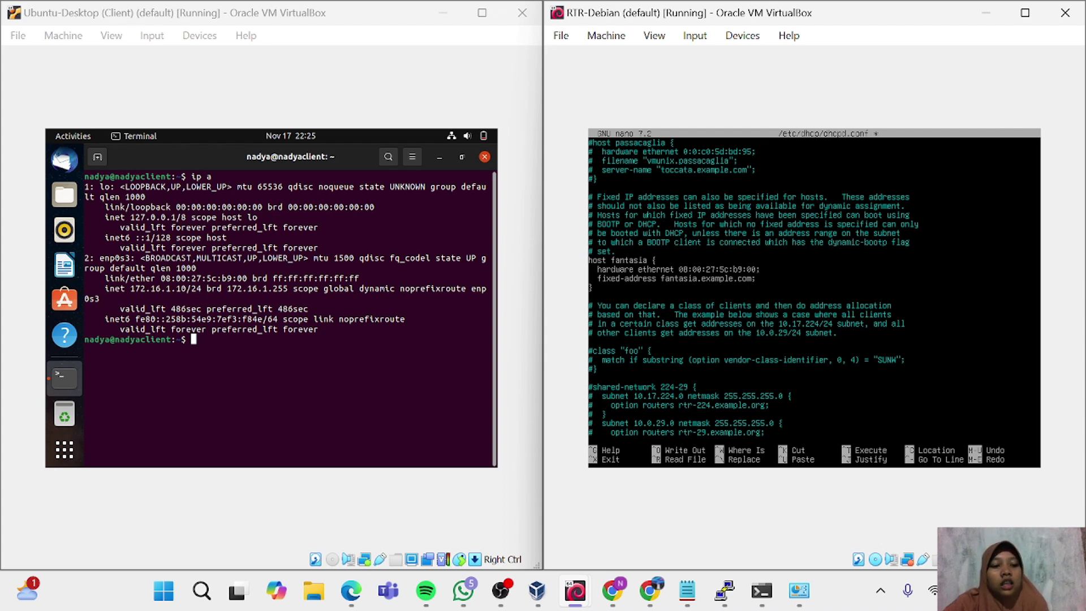
Rerun ip a on the client to compare the enp0s3 MAC address with the host block's hardware ethernet entry.
click(382, 287)
text(ip a)
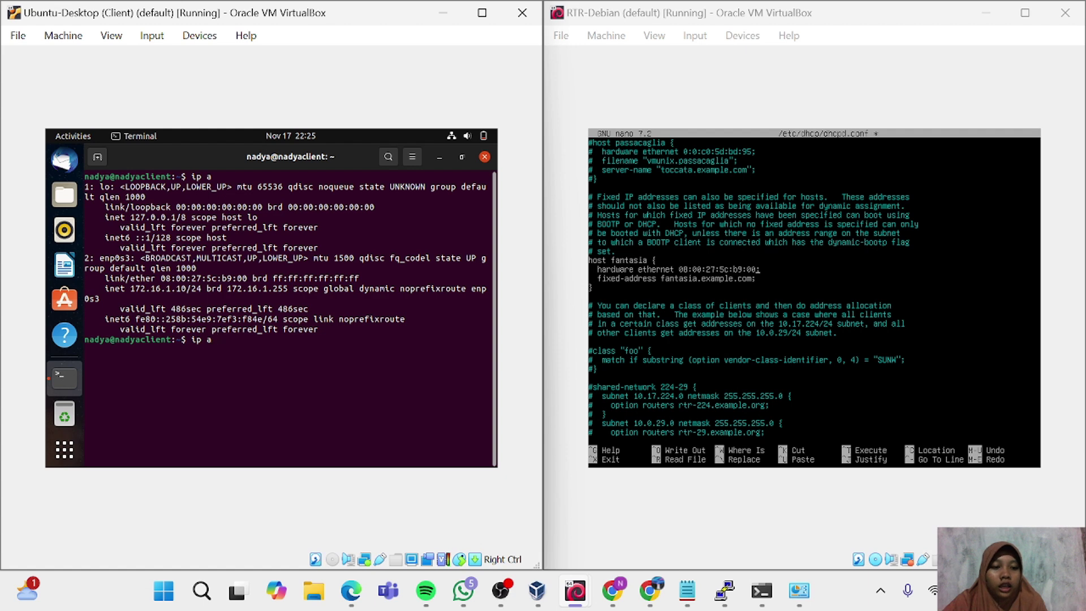
key(Return)
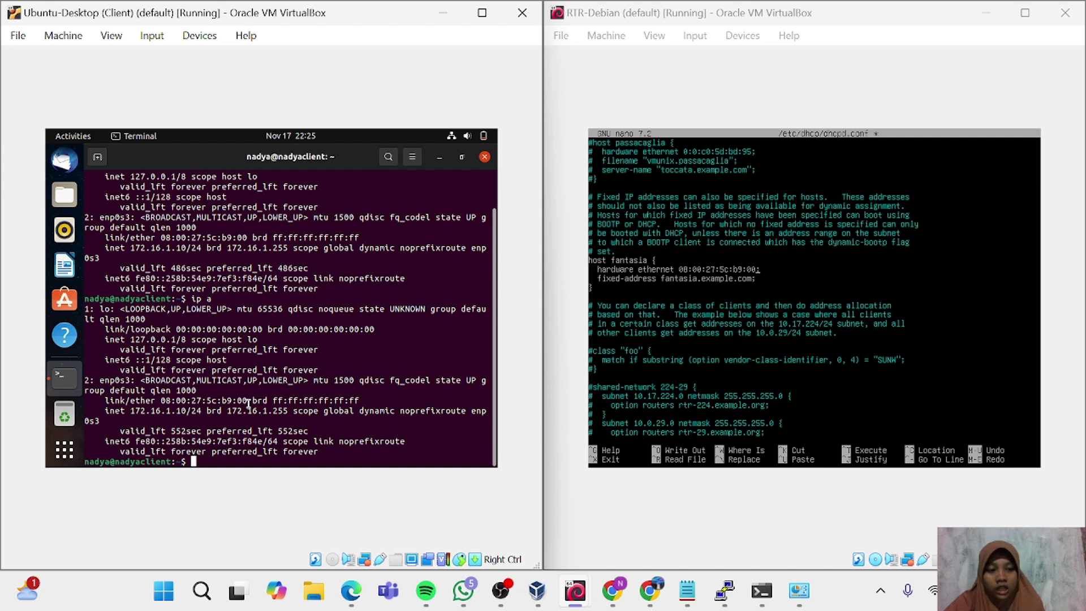
Set the fixed-address of host fantasia to 172.16.1.24 in RTR-Debian's dhcpd.conf, and save and close the file.
click(707, 282)
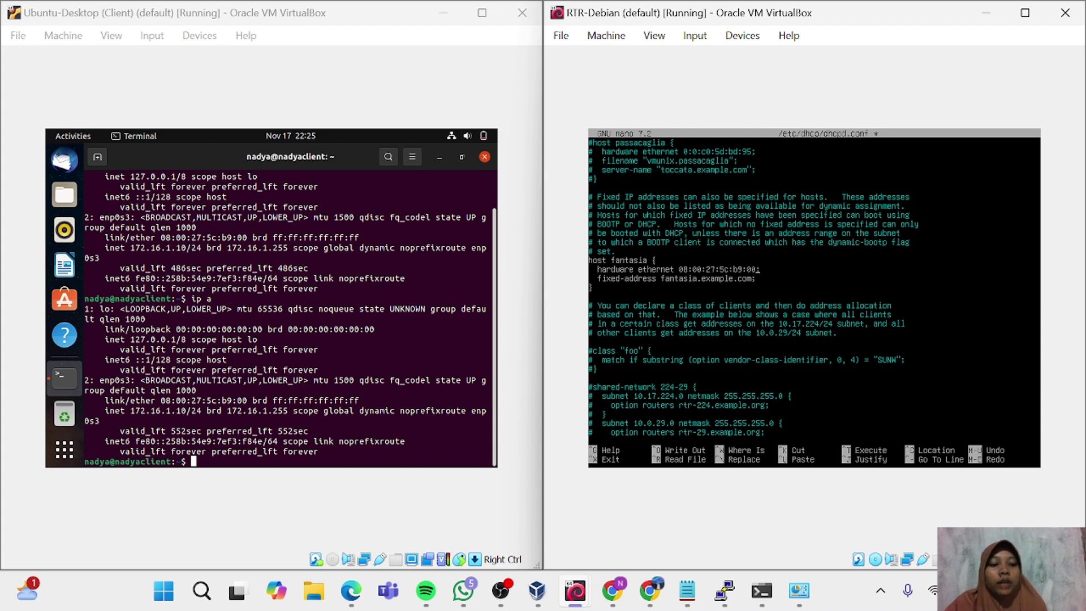
key(BackSpace)
key(BackSpace)
key(BackSpace)
key(BackSpace)
key(BackSpace)
key(BackSpace)
key(BackSpace)
key(BackSpace)
key(BackSpace)
key(BackSpace)
key(BackSpace)
key(BackSpace)
key(BackSpace)
key(BackSpace)
key(BackSpace)
key(BackSpace)
key(BackSpace)
key(BackSpace)
key(BackSpace)
key(BackSpace)
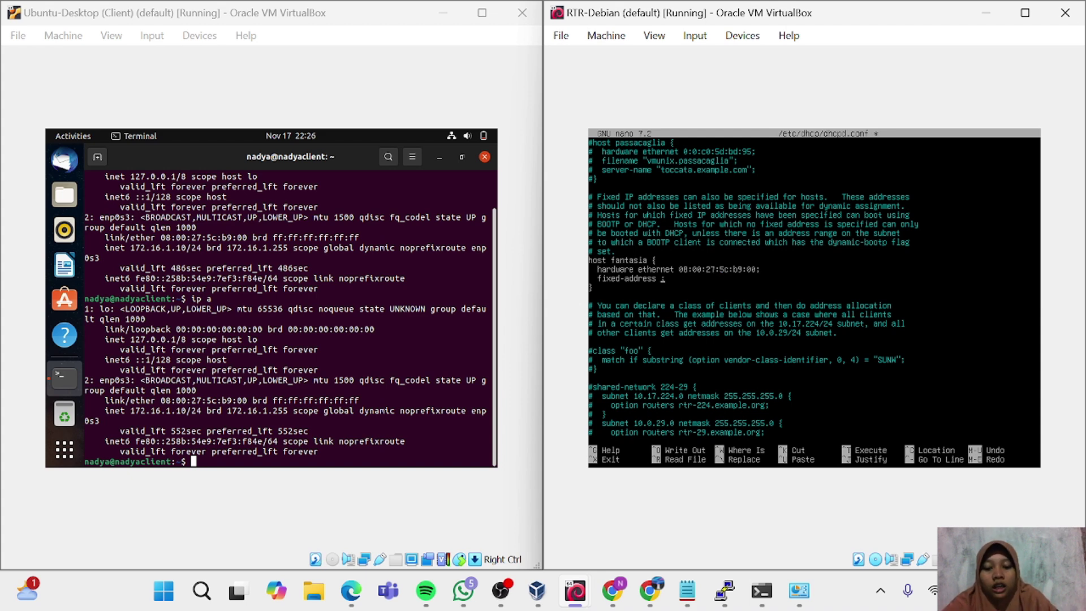
text(172.16.)
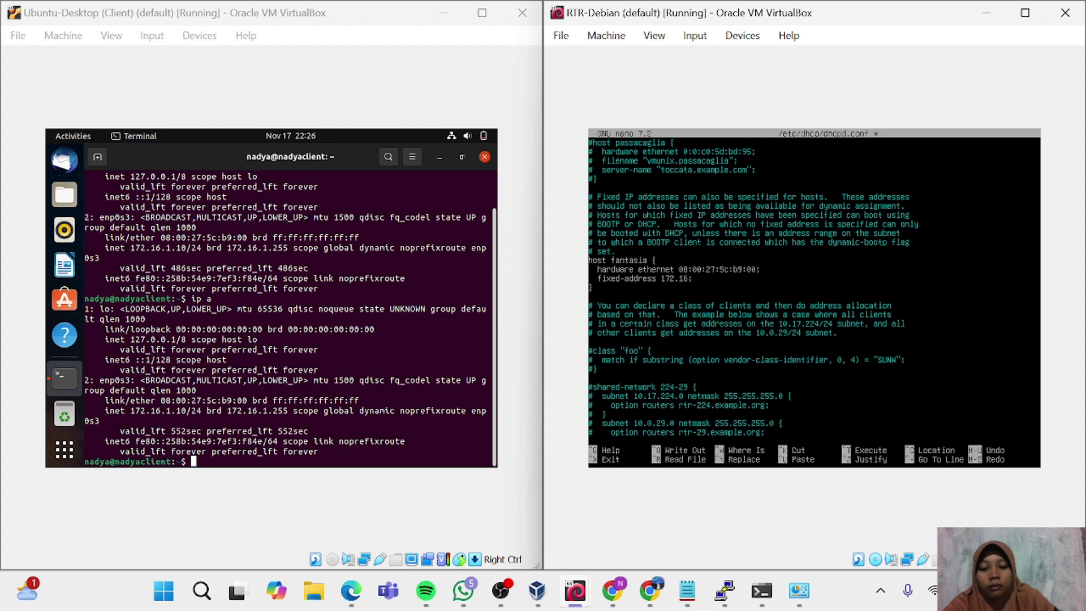
text(1.24)
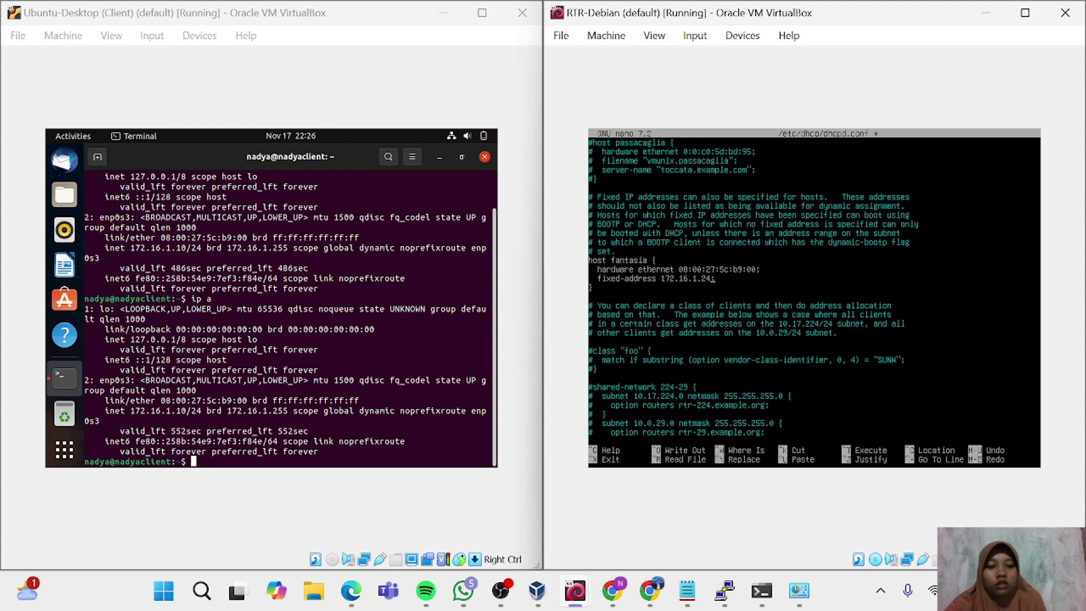
key(ctrl+o)
key(Return)
key(ctrl+x)
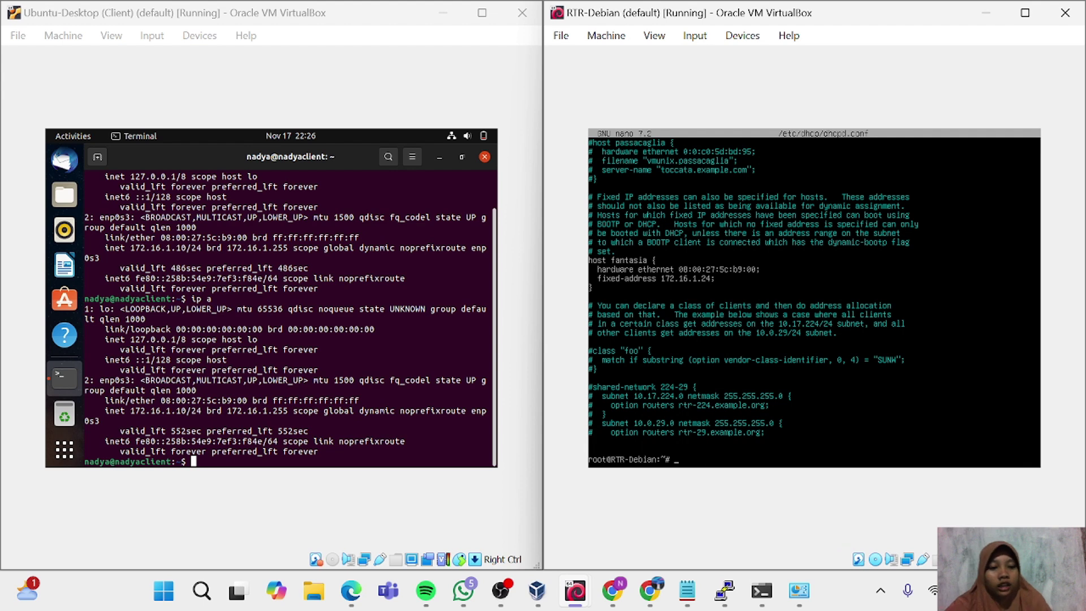
Restart the isc-dhcp-server service on RTR-Debian with systemctl.
text(sy)
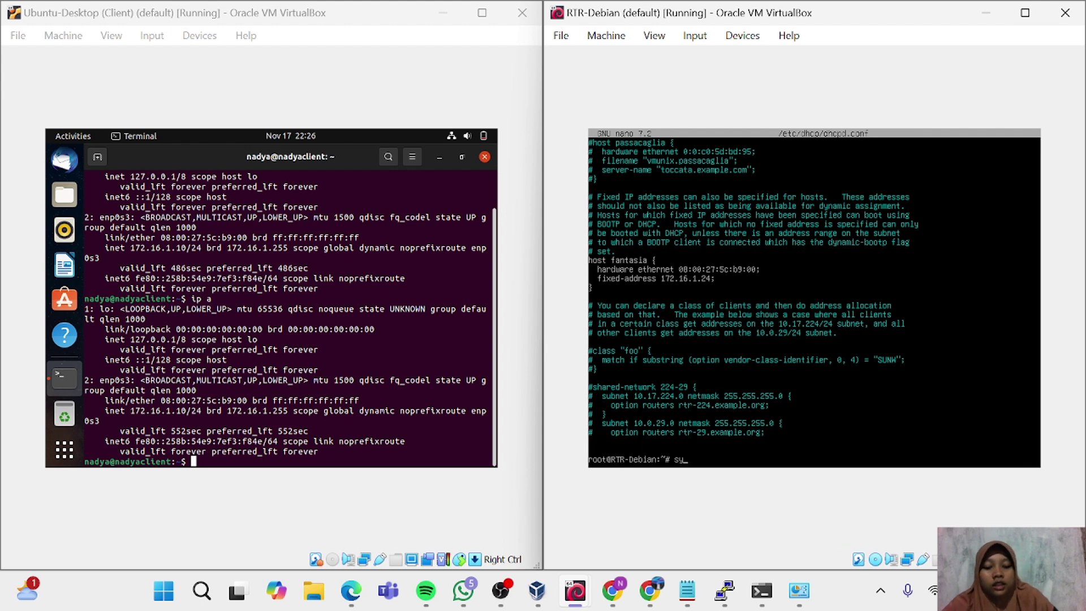
text(stemctl restart isc)
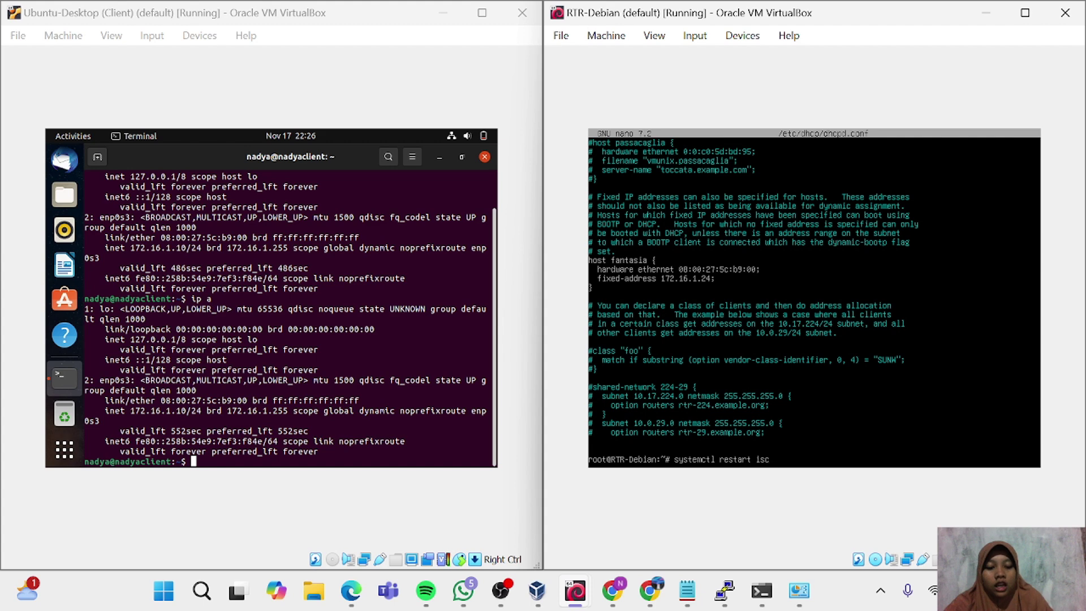
text(-dhcp-serve)
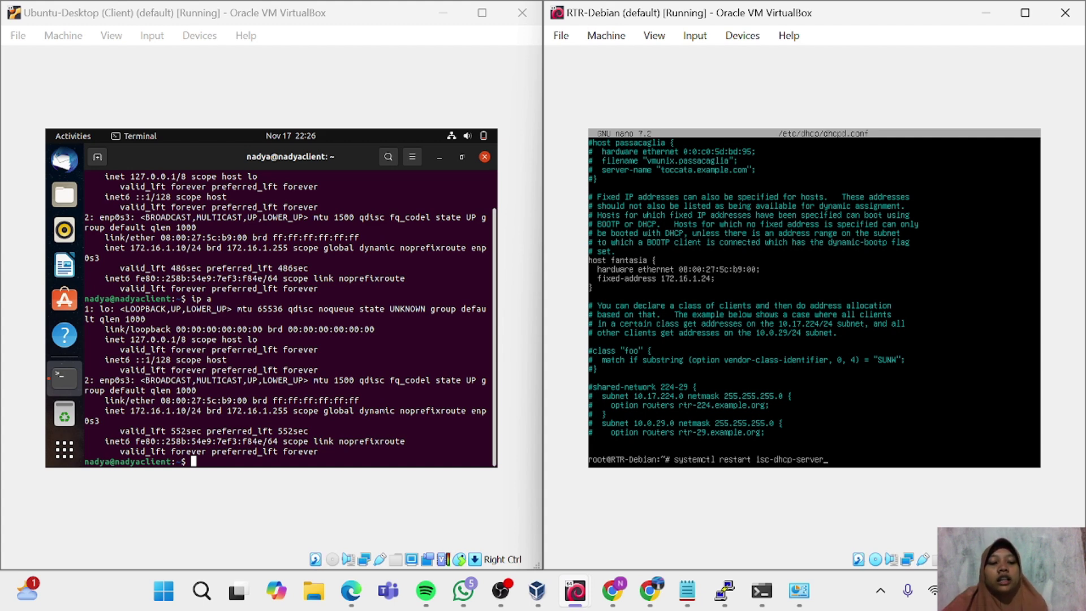
text(r)
key(Return)
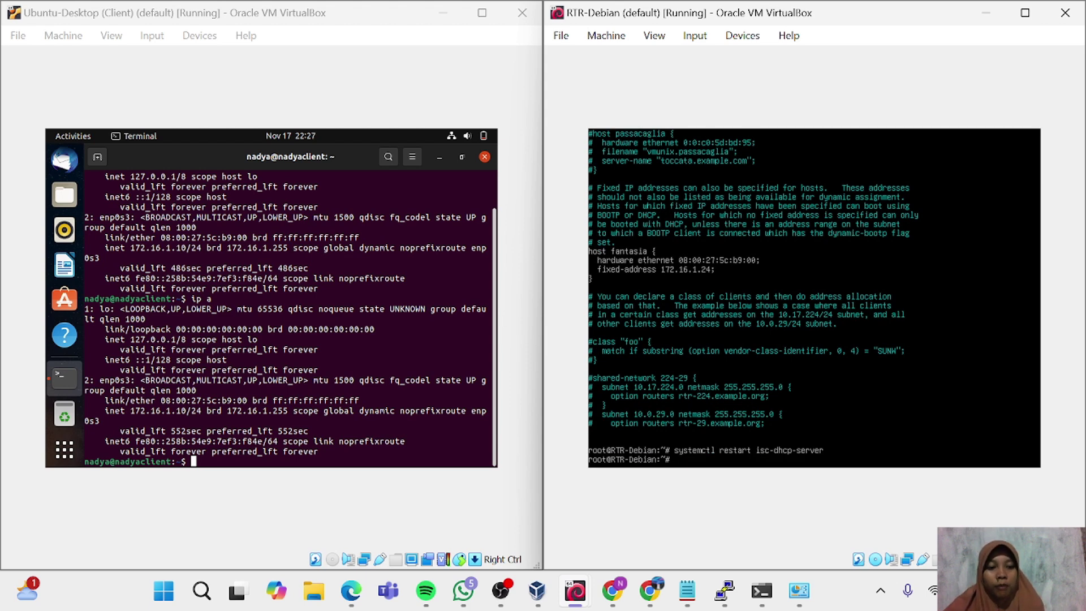
Turn the Ubuntu-Desktop client's wired connection off and on again in its network settings to renew the lease.
click(271, 301)
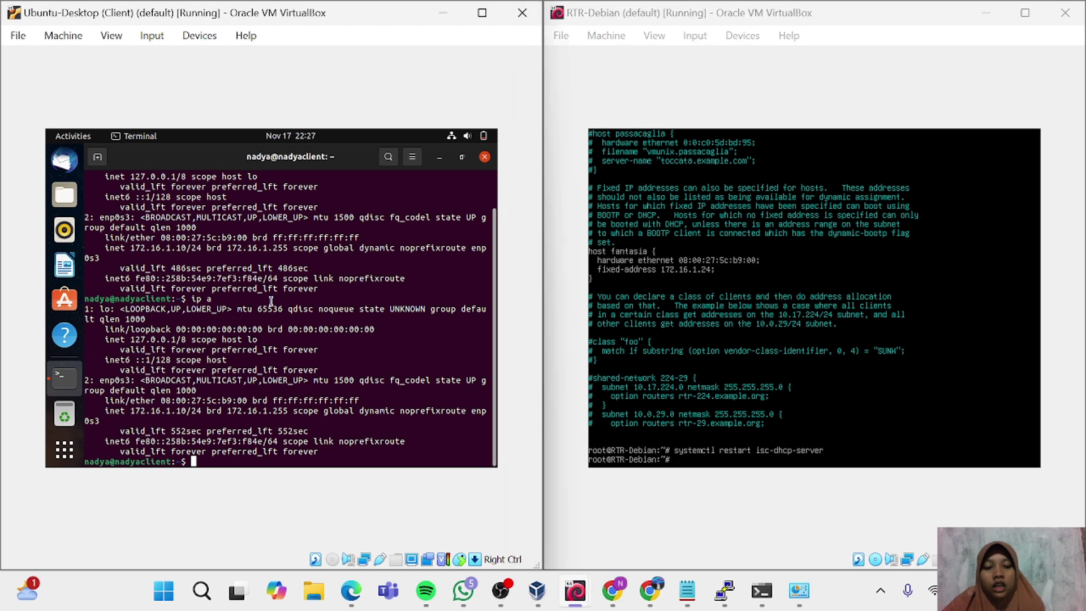
click(467, 136)
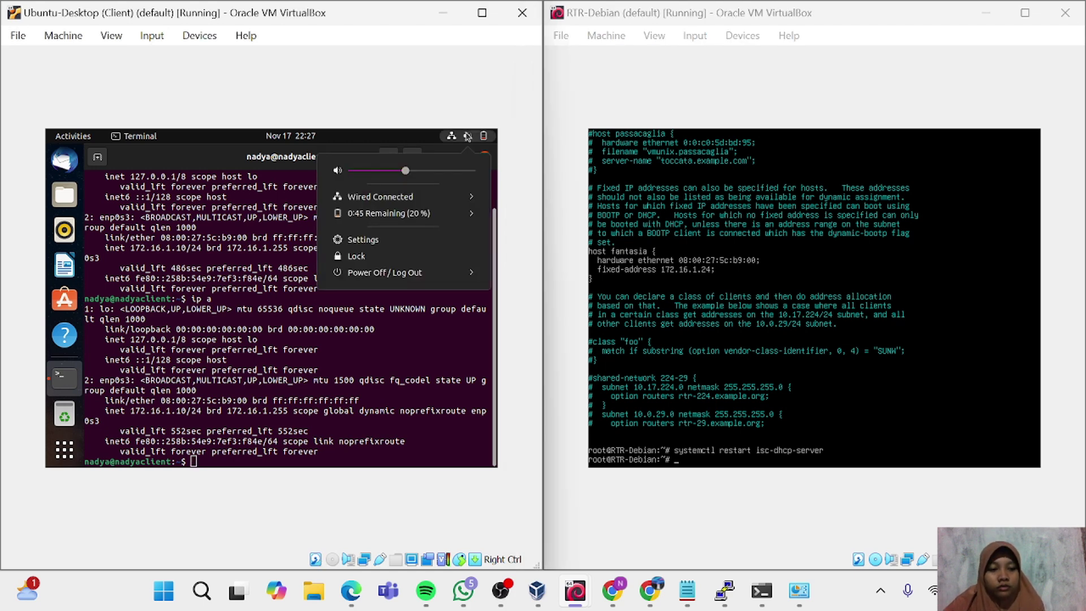
click(415, 239)
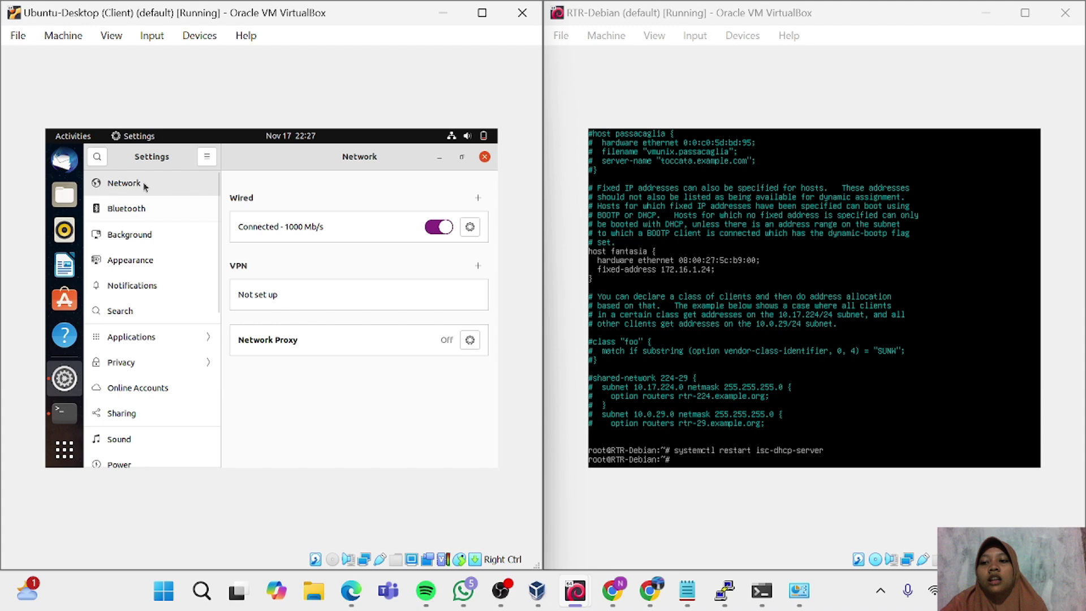
click(450, 227)
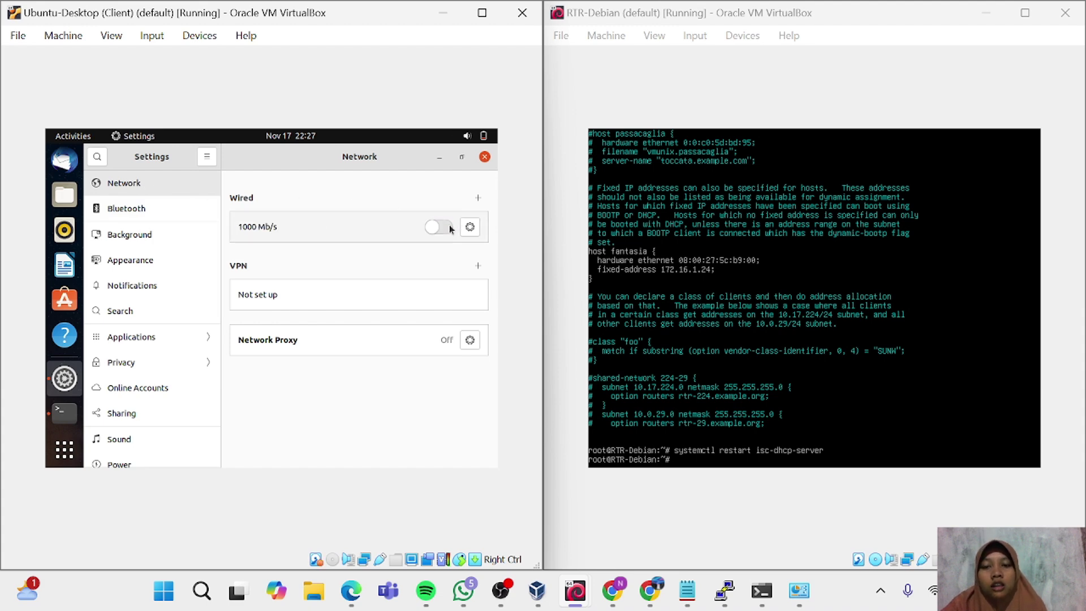
click(450, 227)
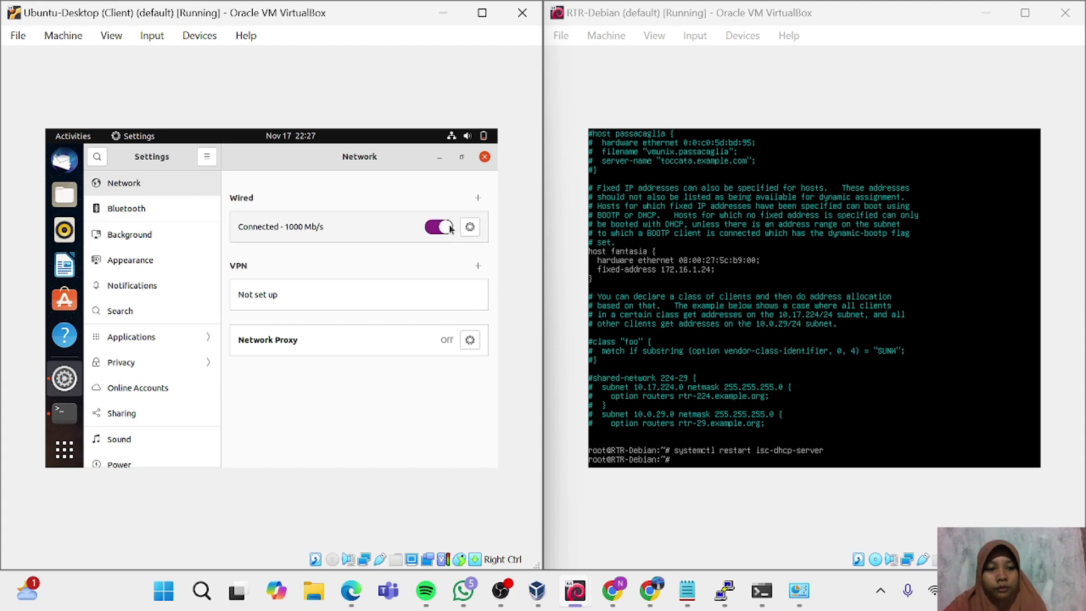
Run ip a in the client's terminal to check whether enp0s3 received the reserved fixed address.
key(alt+Tab)
text(ip )
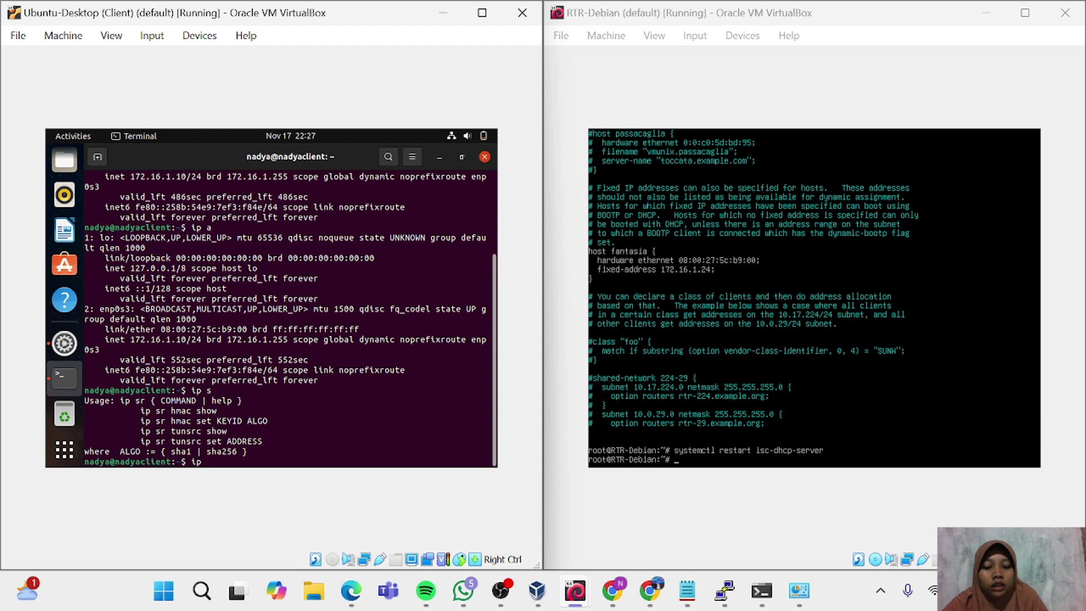
text(a)
key(Return)
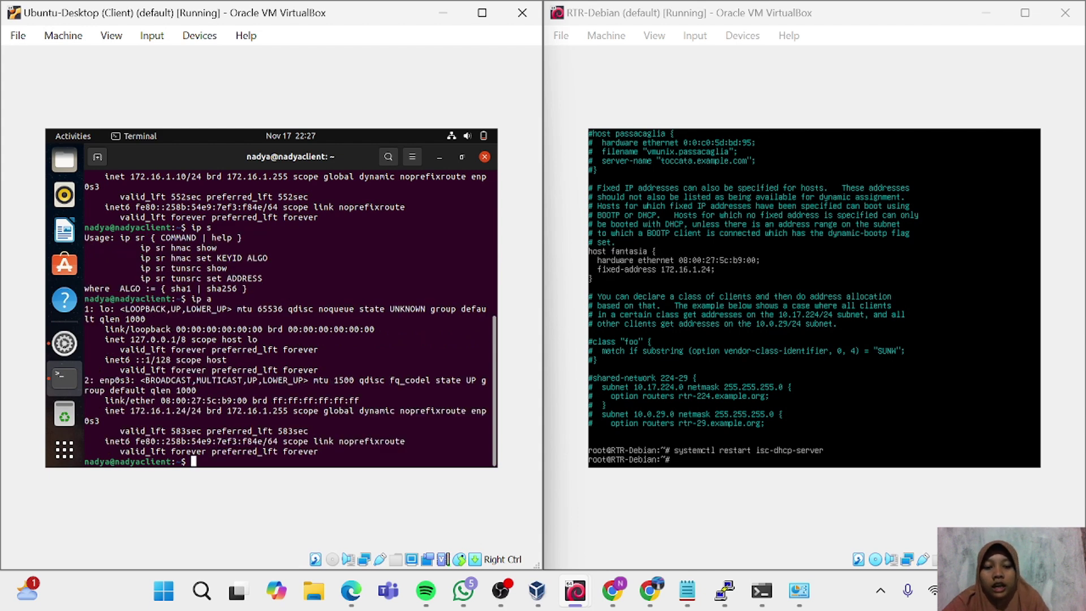